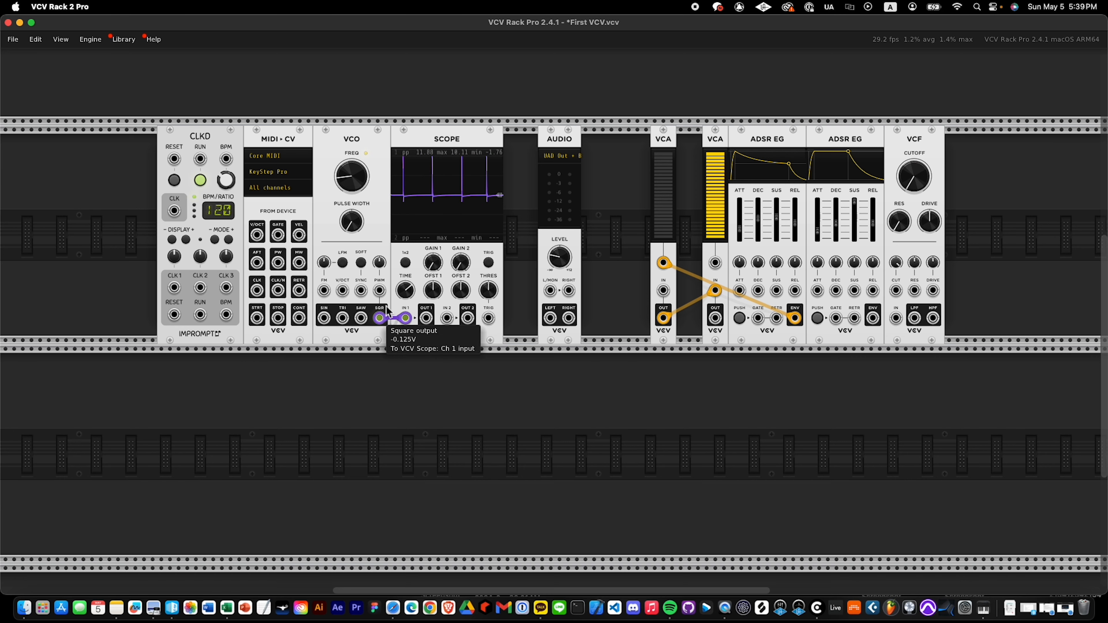
Set the VCO's pulse width to 50% and patch its sawtooth output into the scope's channel 2 input.
{"action": "mouse_move", "coordinate": [351, 221]}
{"action": "left_mouse_down"}
{"action": "mouse_move", "coordinate": [351, 235]}
{"action": "mouse_move", "coordinate": [351, 211]}
{"action": "mouse_move", "coordinate": [357, 220]}
{"action": "left_mouse_up"}
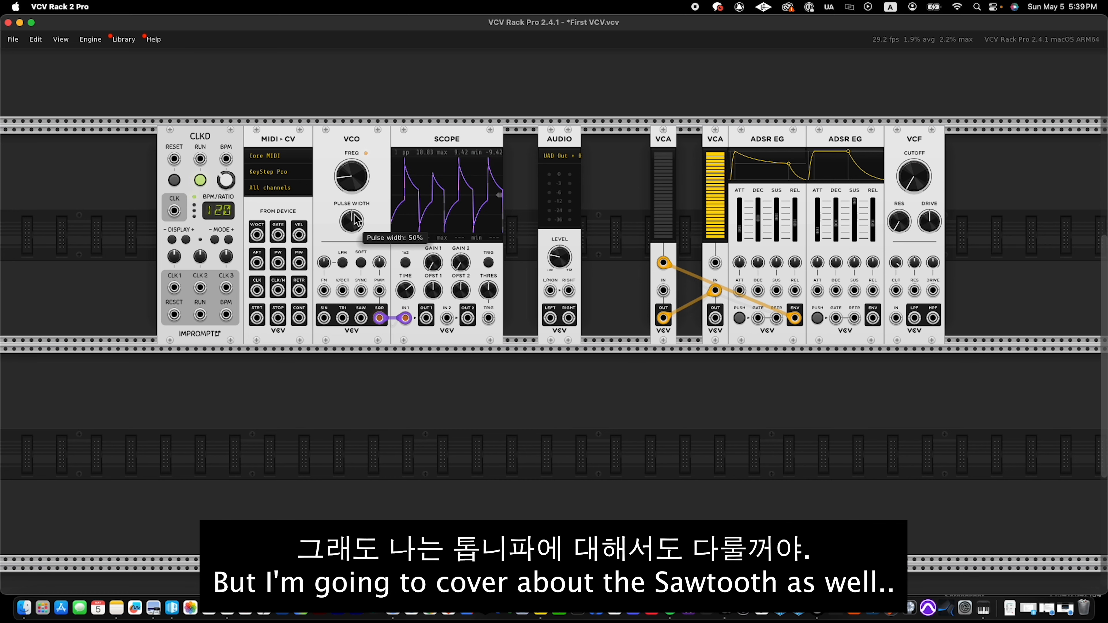
{"action": "mouse_move", "coordinate": [354, 320]}
{"action": "left_mouse_down"}
{"action": "mouse_move", "coordinate": [447, 318]}
{"action": "mouse_move", "coordinate": [406, 298]}
{"action": "mouse_move", "coordinate": [405, 317]}
{"action": "mouse_move", "coordinate": [405, 291]}
{"action": "left_mouse_up"}
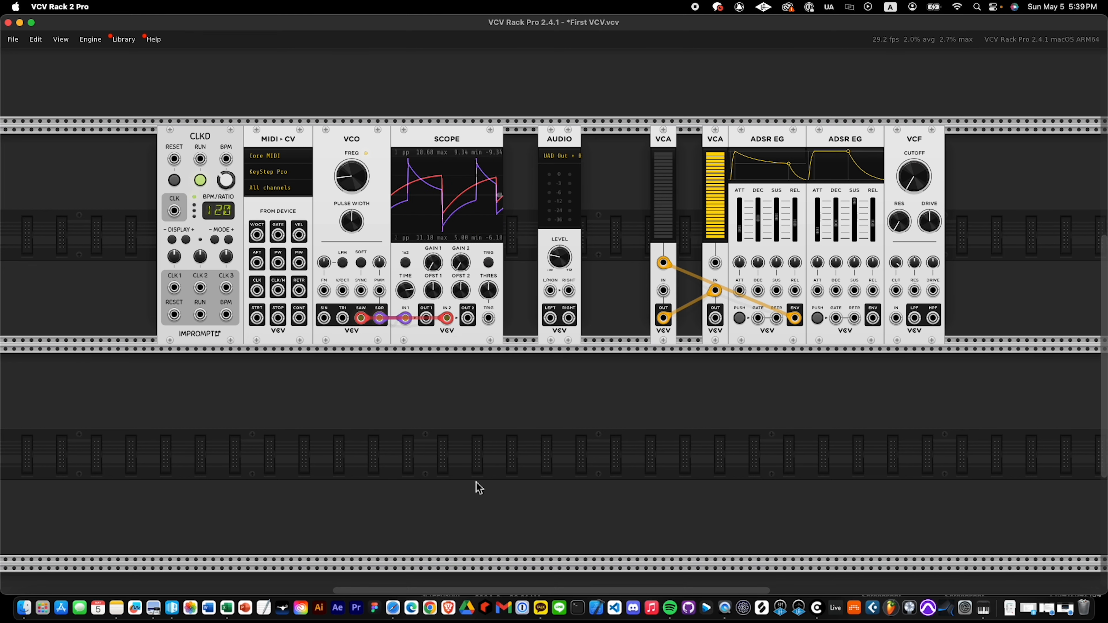
Open the VCO module's VCV Library page and examine the diagram of its four waveforms.
{"action": "right_click", "coordinate": [367, 238]}
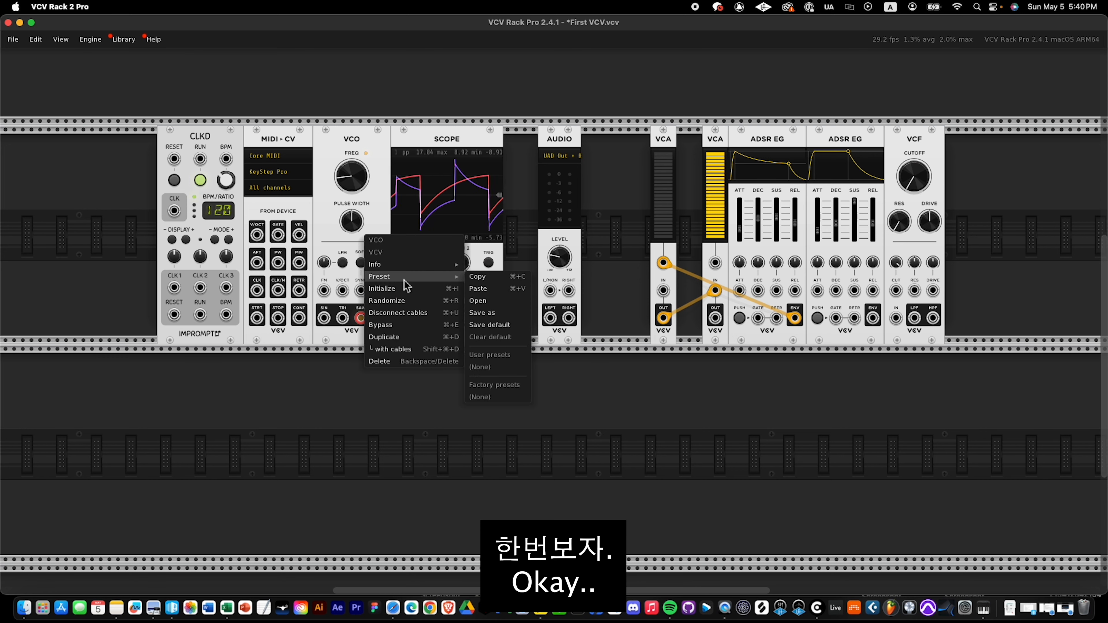
{"action": "mouse_move", "coordinate": [393, 264]}
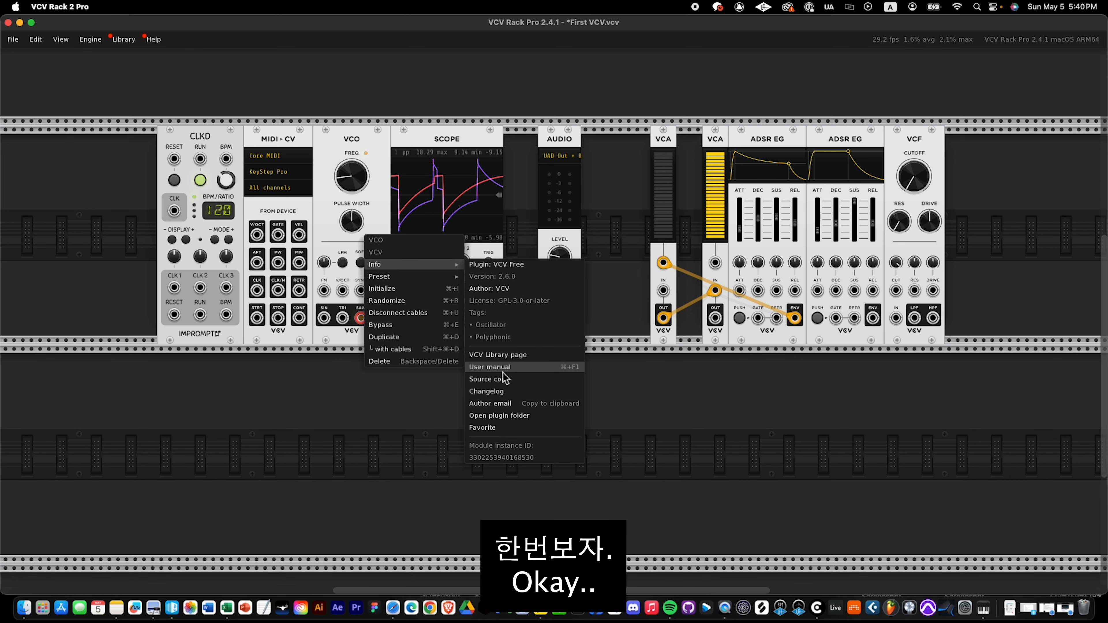
{"action": "left_click", "coordinate": [507, 355]}
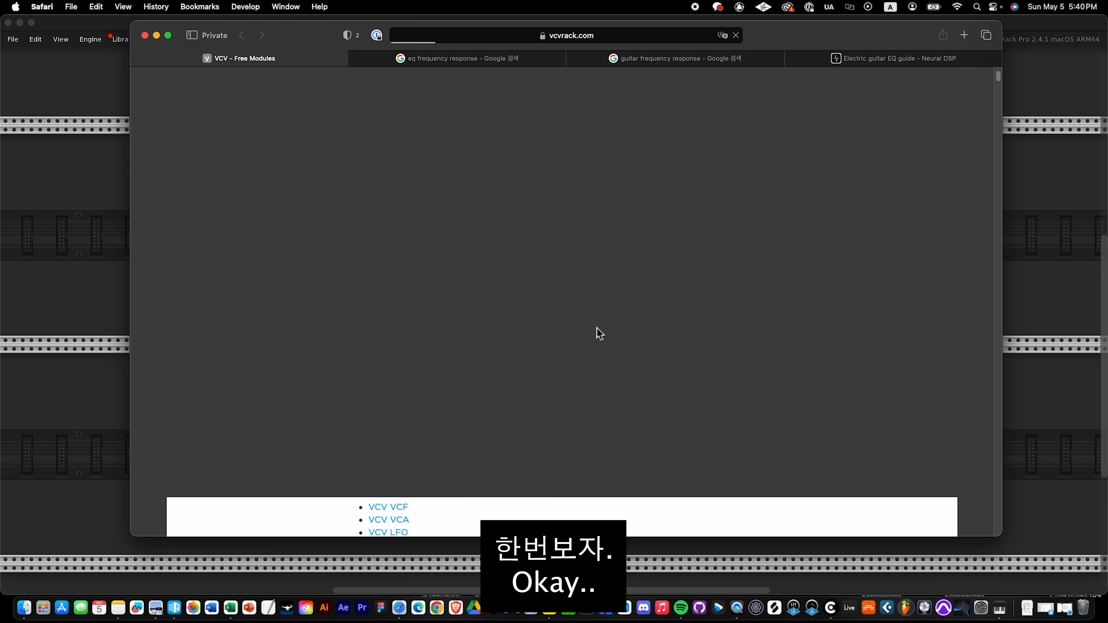
{"action": "scroll", "coordinate": [592, 319], "scroll_direction": "up", "scroll_amount": 20}
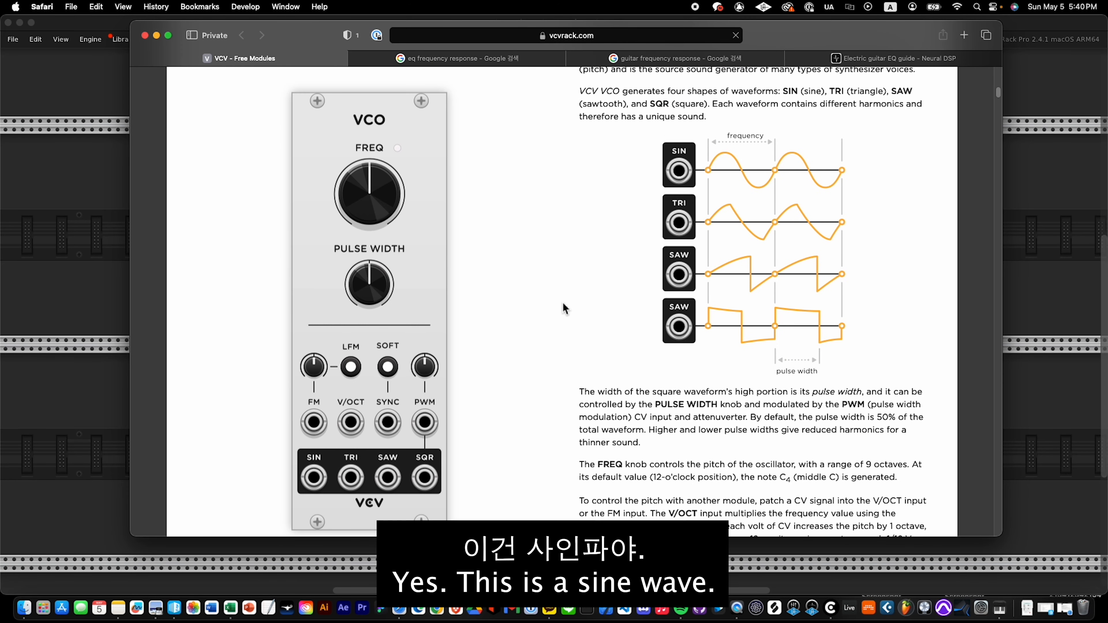
{"action": "scroll", "coordinate": [574, 307], "scroll_direction": "up", "scroll_amount": 1}
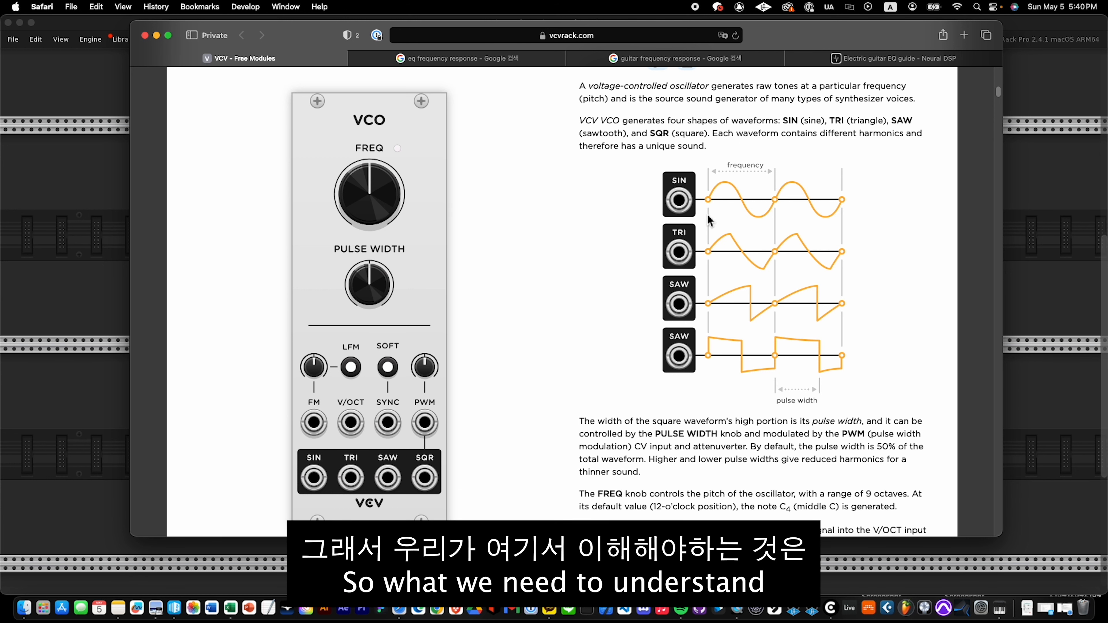
Examine the low, mid and high frequency chart in the Neural DSP electric guitar EQ guide.
{"action": "left_click", "coordinate": [851, 57]}
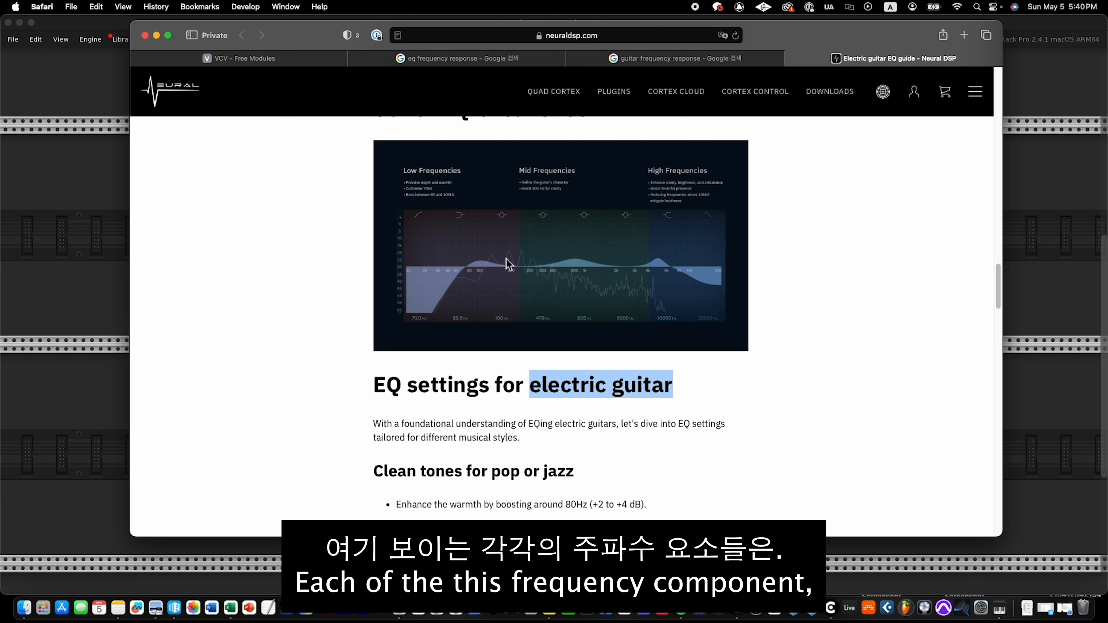
{"action": "left_click", "coordinate": [517, 264]}
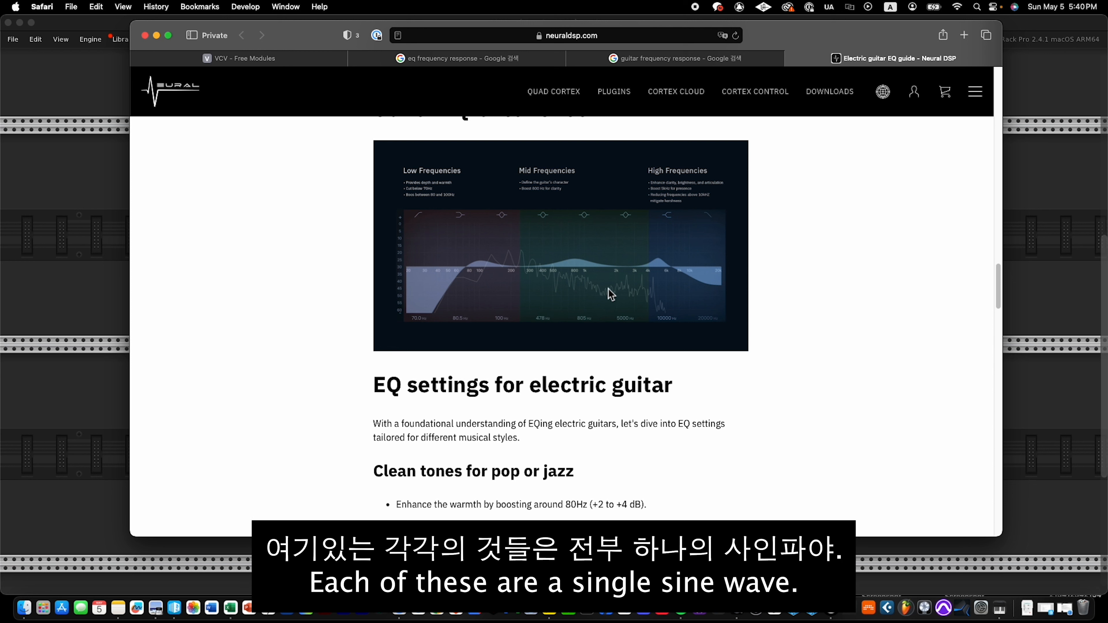
{"action": "left_click", "coordinate": [686, 61]}
{"action": "left_click", "coordinate": [829, 58]}
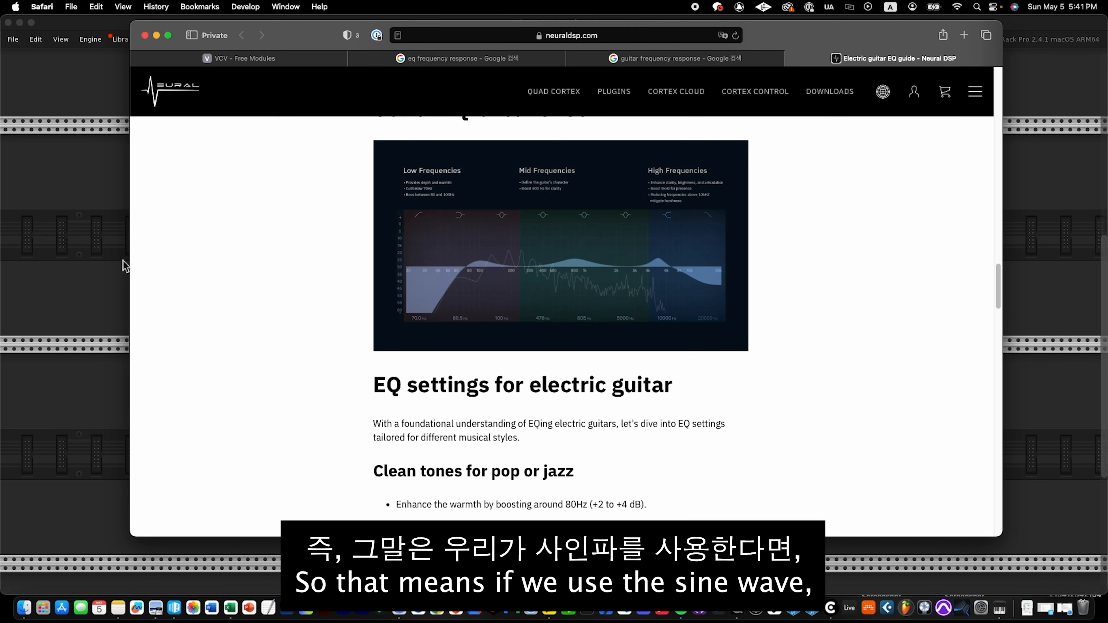
Switch back to VCV Rack and disconnect both VCO cables from the scope's inputs.
{"action": "left_click", "coordinate": [80, 258]}
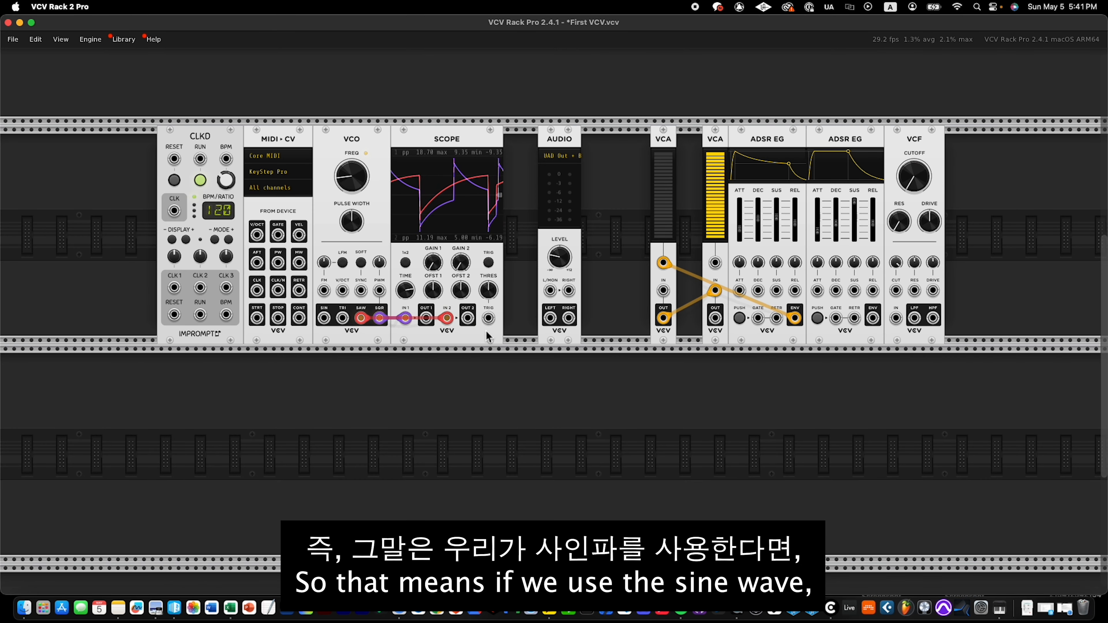
{"action": "left_click_drag", "start_coordinate": [448, 319], "coordinate": [422, 362]}
{"action": "left_click_drag", "start_coordinate": [406, 318], "coordinate": [406, 377]}
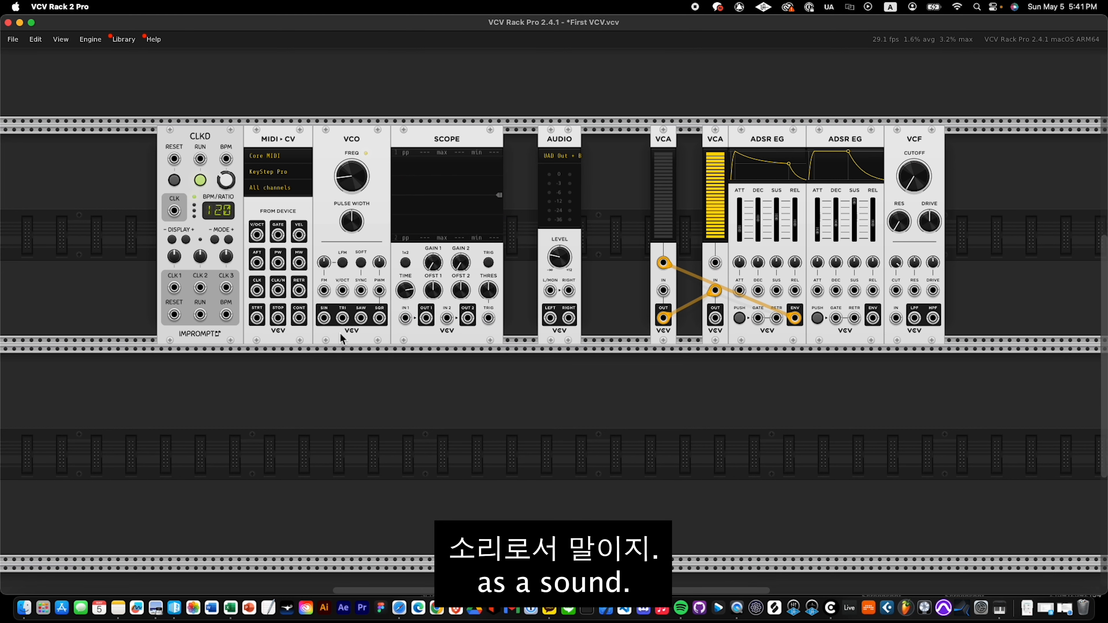
Route the VCO's sine output through scope channel 1 to the audio module's L/MON input, and tune the frequency to about 263.6 Hz.
{"action": "mouse_move", "coordinate": [324, 319]}
{"action": "left_mouse_down"}
{"action": "mouse_move", "coordinate": [424, 322]}
{"action": "mouse_move", "coordinate": [546, 292]}
{"action": "mouse_move", "coordinate": [559, 251]}
{"action": "left_mouse_up"}
{"action": "mouse_move", "coordinate": [352, 176]}
{"action": "left_mouse_down"}
{"action": "mouse_move", "coordinate": [352, 166]}
{"action": "mouse_move", "coordinate": [352, 178]}
{"action": "left_mouse_up"}
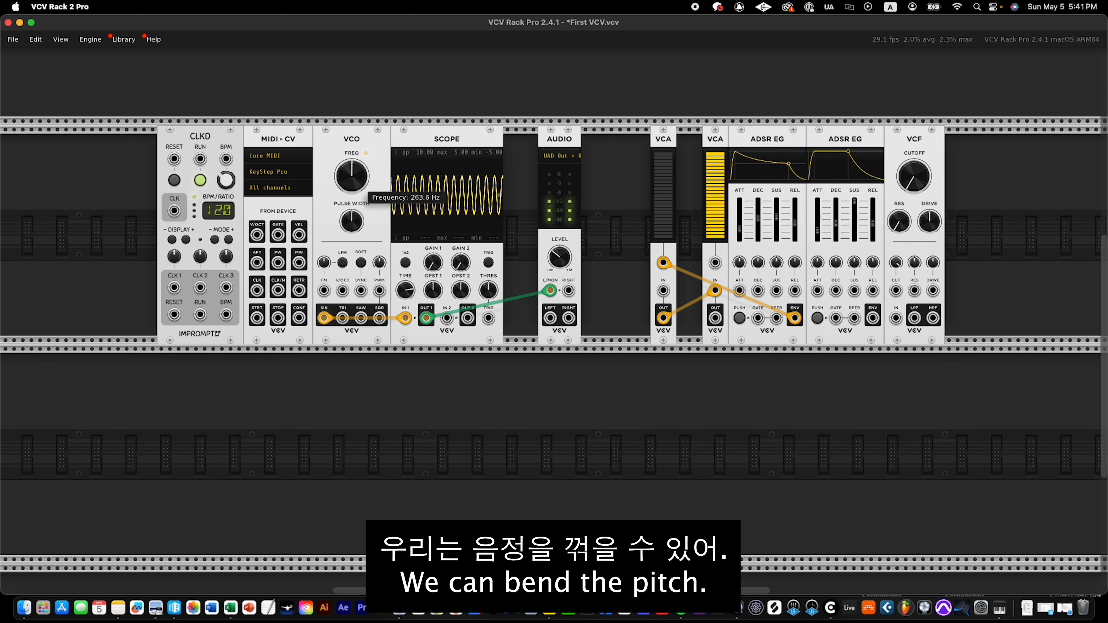
{"action": "left_click_drag", "start_coordinate": [361, 176], "coordinate": [343, 167]}
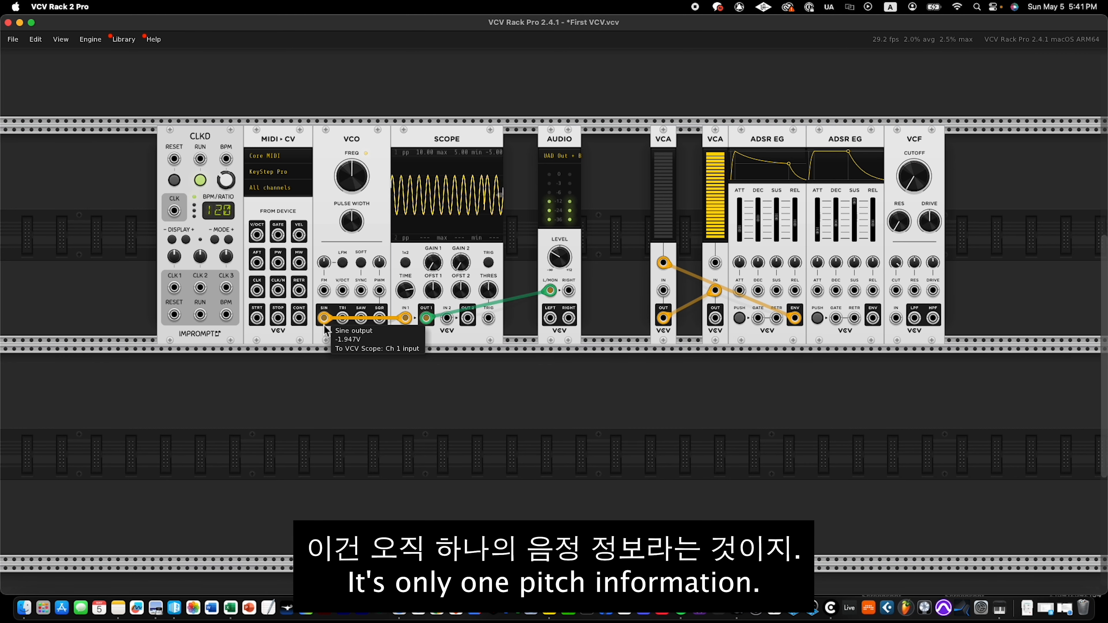
Turn down the audio level and review the guitar EQ frequency chart in Safari before returning to VCV Rack.
{"action": "left_click", "coordinate": [390, 593]}
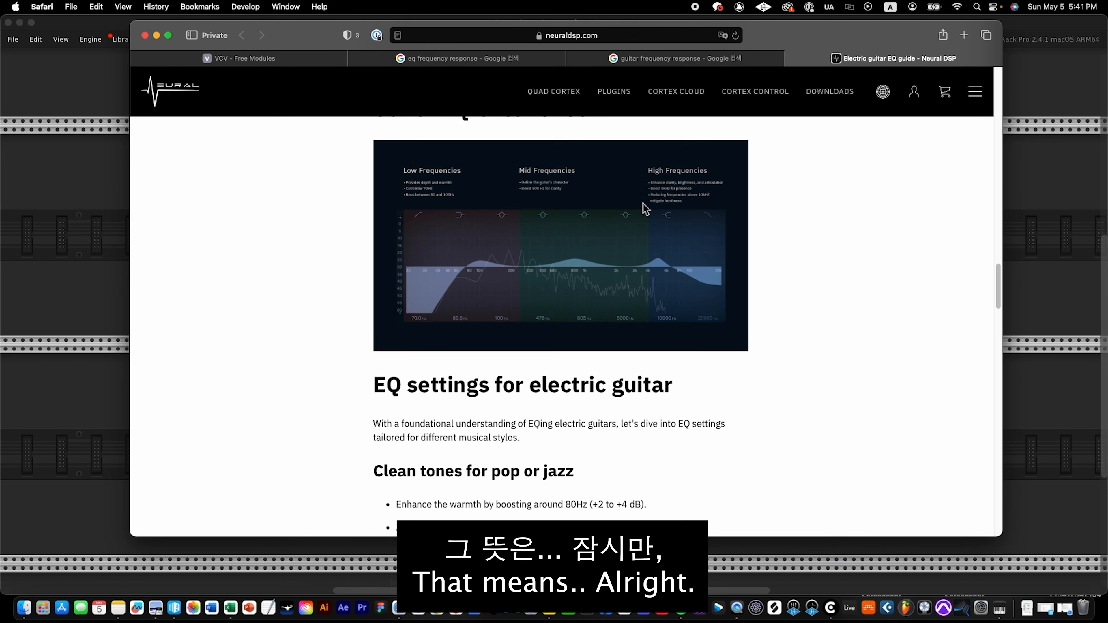
{"action": "left_click", "coordinate": [1040, 234]}
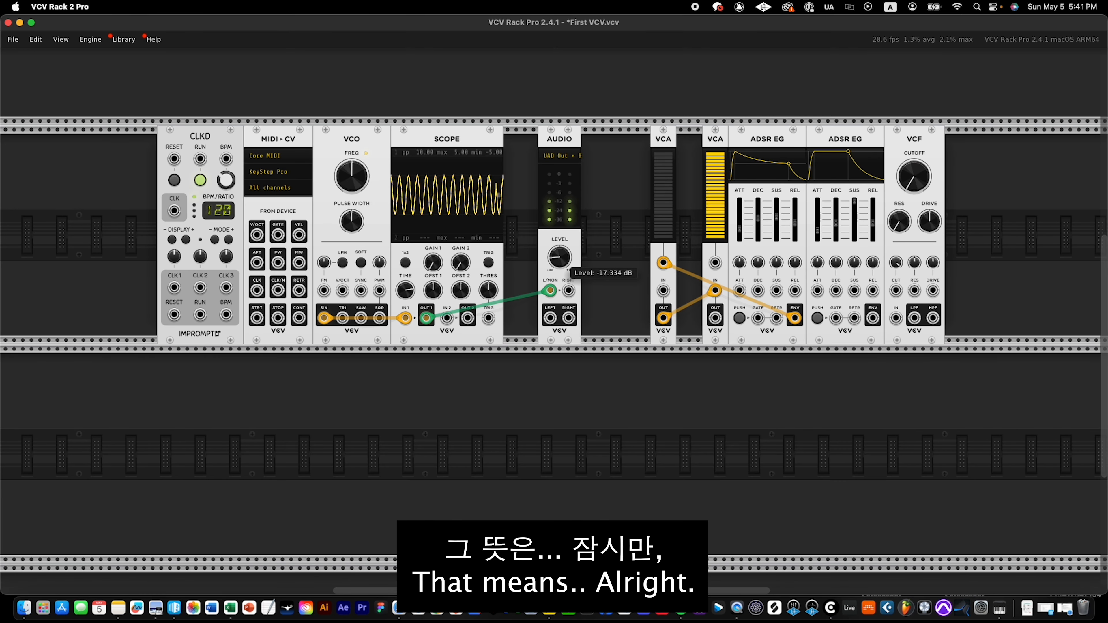
{"action": "left_click", "coordinate": [397, 619]}
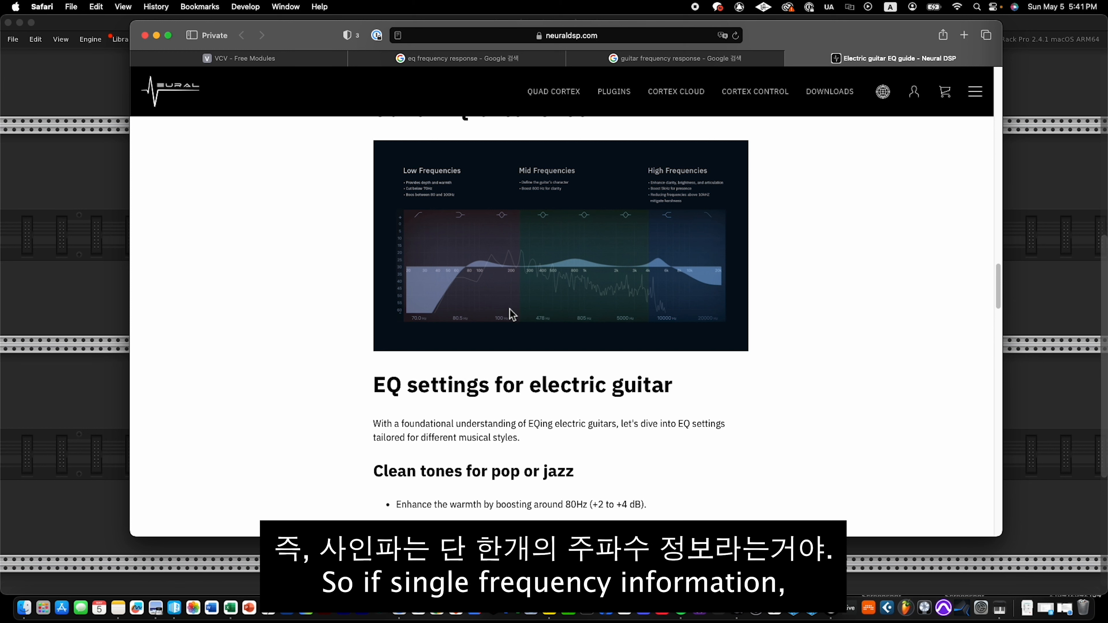
{"action": "left_click", "coordinate": [124, 261]}
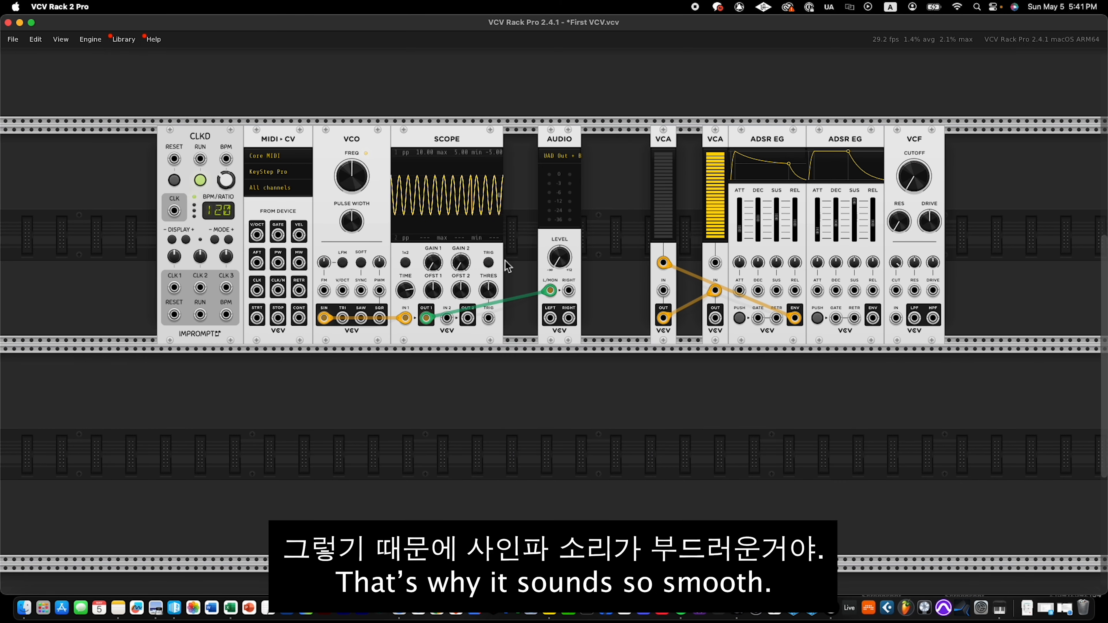
Move the scope's channel 1 cable from the VCO's sine output to its triangle output, adjusting the audio level for listening.
{"action": "left_click_drag", "start_coordinate": [557, 265], "coordinate": [557, 265]}
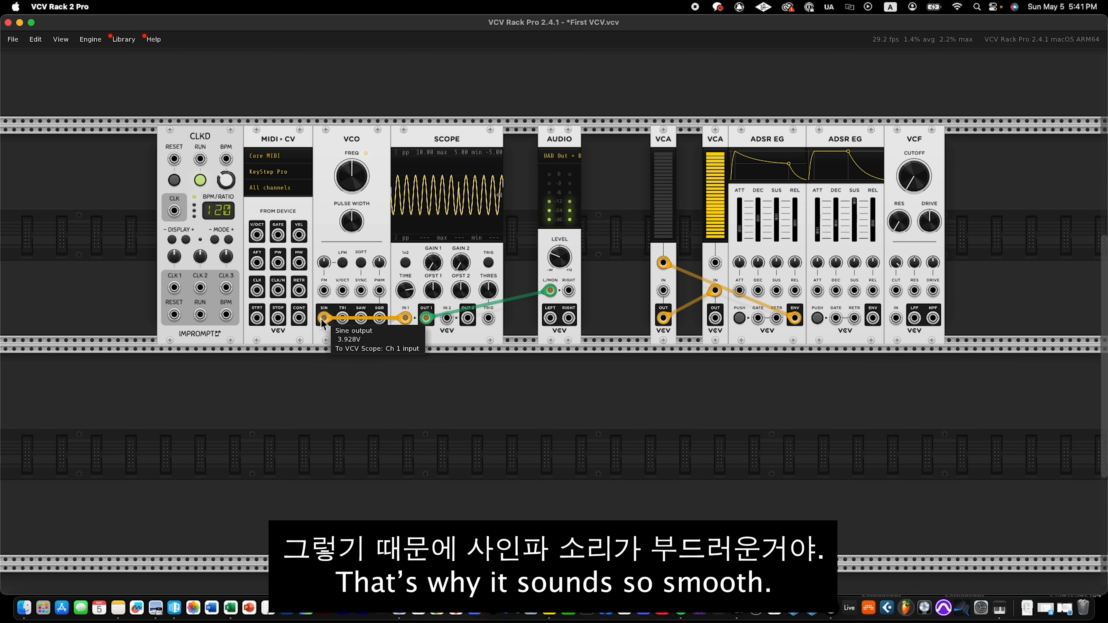
{"action": "left_click_drag", "start_coordinate": [320, 320], "coordinate": [343, 318]}
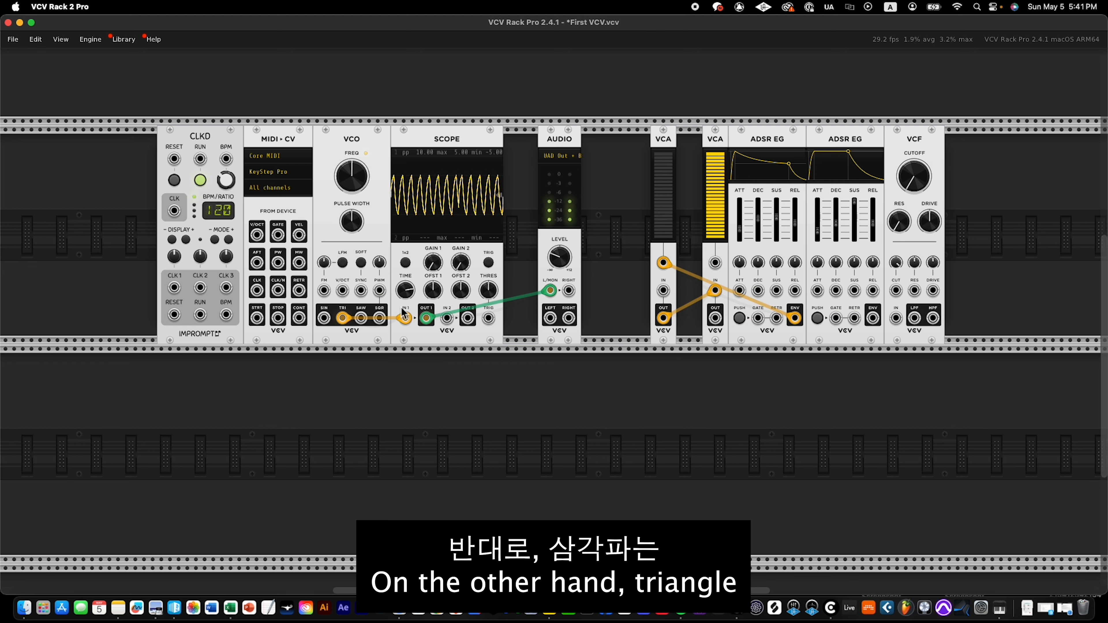
{"action": "left_click_drag", "start_coordinate": [557, 257], "coordinate": [557, 255]}
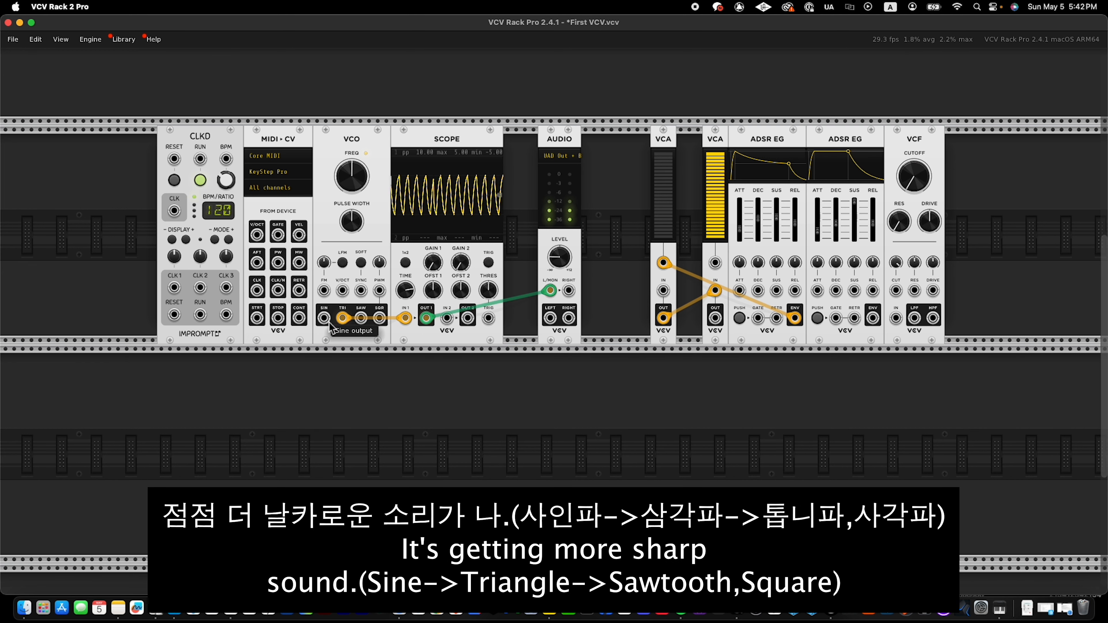
Audition the VCO's other waveforms one at a time through scope channel 1, and unplug the cable.
{"action": "left_click_drag", "start_coordinate": [404, 320], "coordinate": [324, 320]}
{"action": "mouse_move", "coordinate": [404, 320]}
{"action": "left_mouse_down"}
{"action": "mouse_move", "coordinate": [325, 322]}
{"action": "mouse_move", "coordinate": [381, 317]}
{"action": "left_mouse_up"}
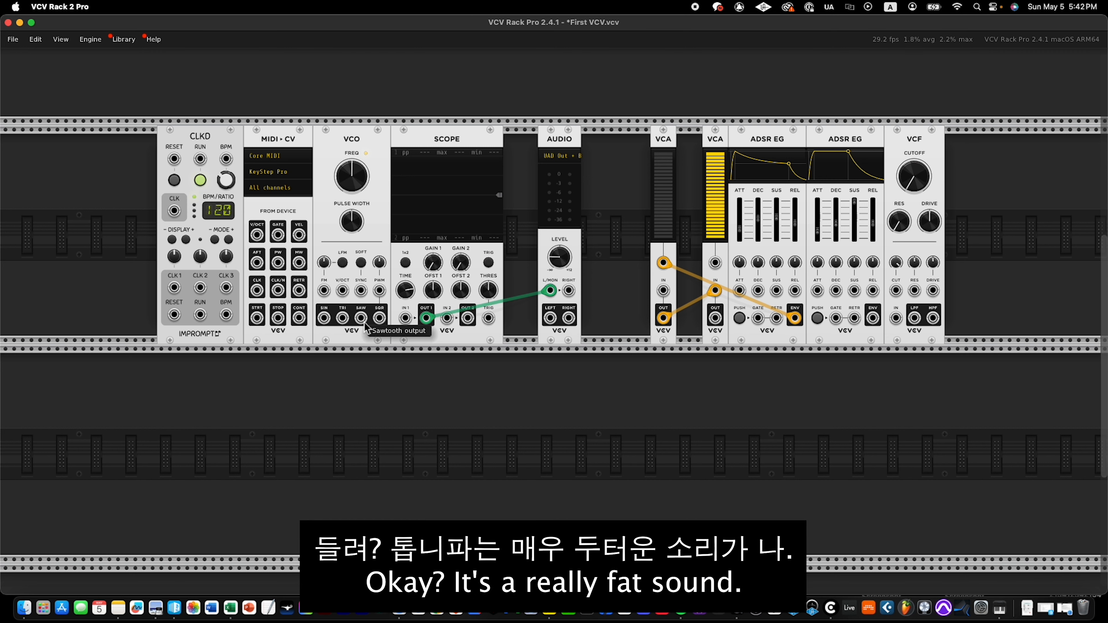
{"action": "left_click_drag", "start_coordinate": [362, 318], "coordinate": [384, 351]}
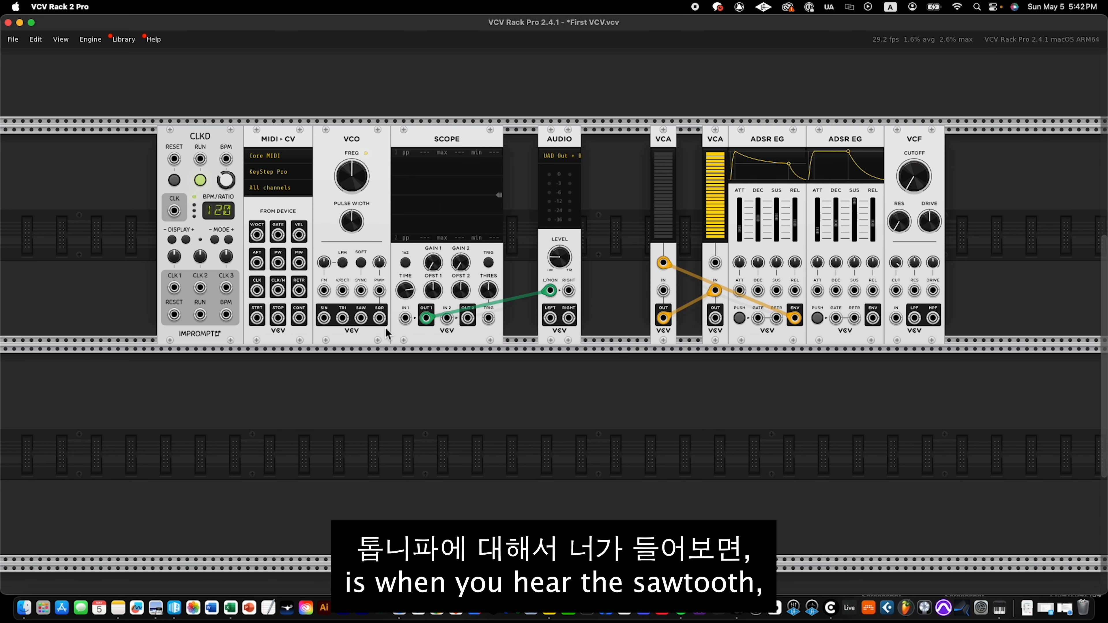
{"action": "mouse_move", "coordinate": [361, 320]}
{"action": "left_mouse_down"}
{"action": "mouse_move", "coordinate": [409, 320]}
{"action": "mouse_move", "coordinate": [371, 348]}
{"action": "left_mouse_up"}
Patch the square output into scope channel 1, raise the pulse width to about 94.9%, and disconnect the cable.
{"action": "left_click_drag", "start_coordinate": [379, 318], "coordinate": [404, 315]}
{"action": "left_click_drag", "start_coordinate": [352, 222], "coordinate": [351, 210]}
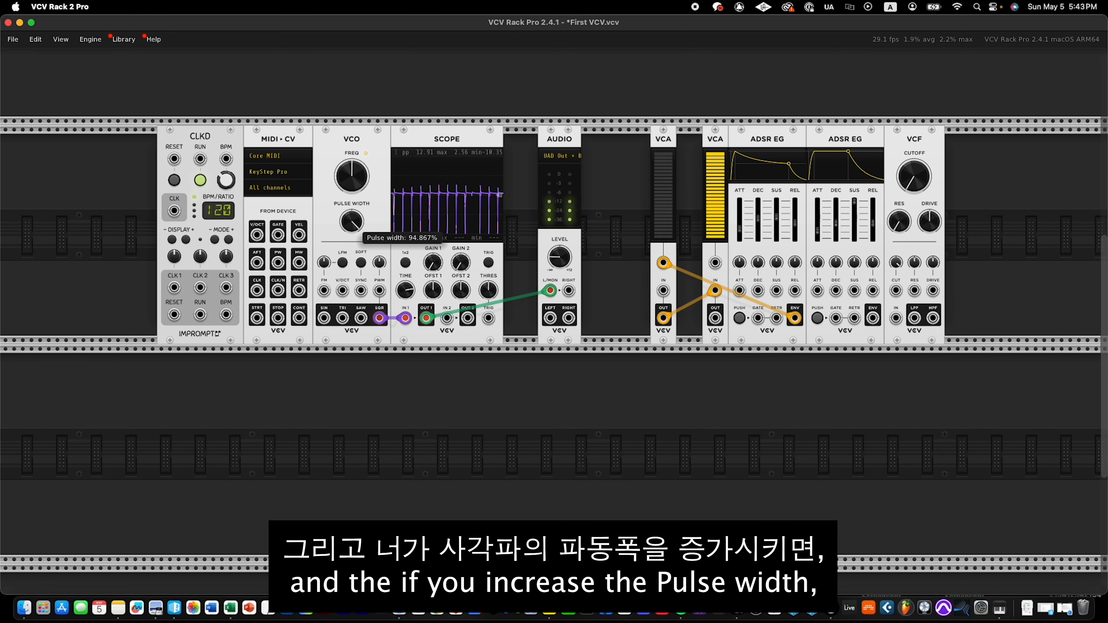
{"action": "mouse_move", "coordinate": [379, 319]}
{"action": "left_mouse_down"}
{"action": "mouse_move", "coordinate": [359, 320]}
{"action": "mouse_move", "coordinate": [403, 329]}
{"action": "mouse_move", "coordinate": [406, 376]}
{"action": "left_mouse_up"}
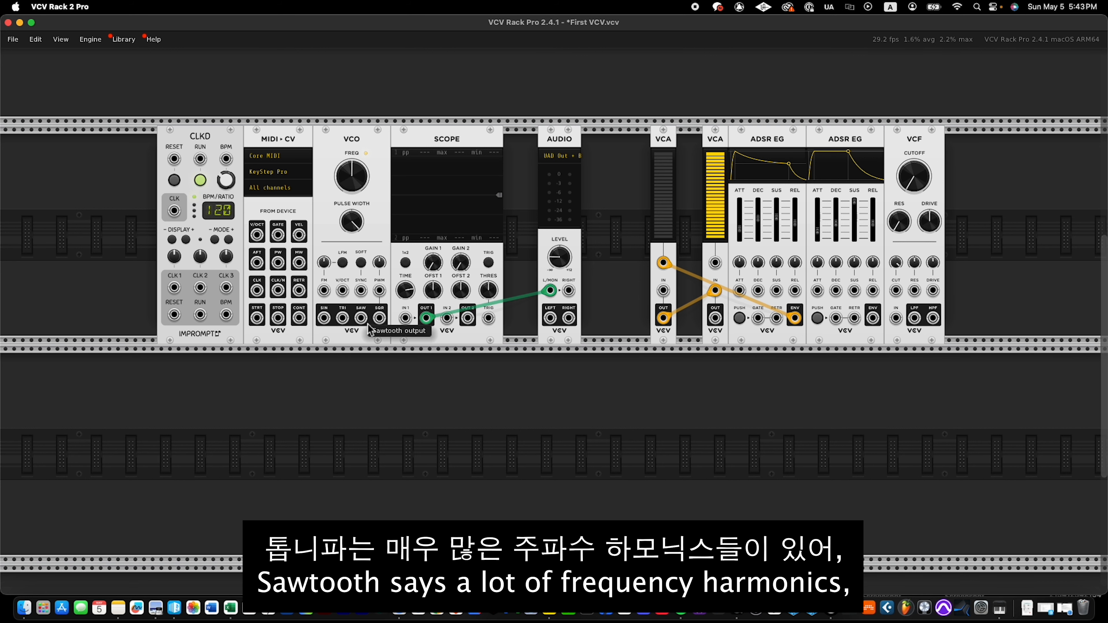
Look at the guitar EQ frequency chart in Safari again and return to VCV Rack.
{"action": "left_click", "coordinate": [399, 608]}
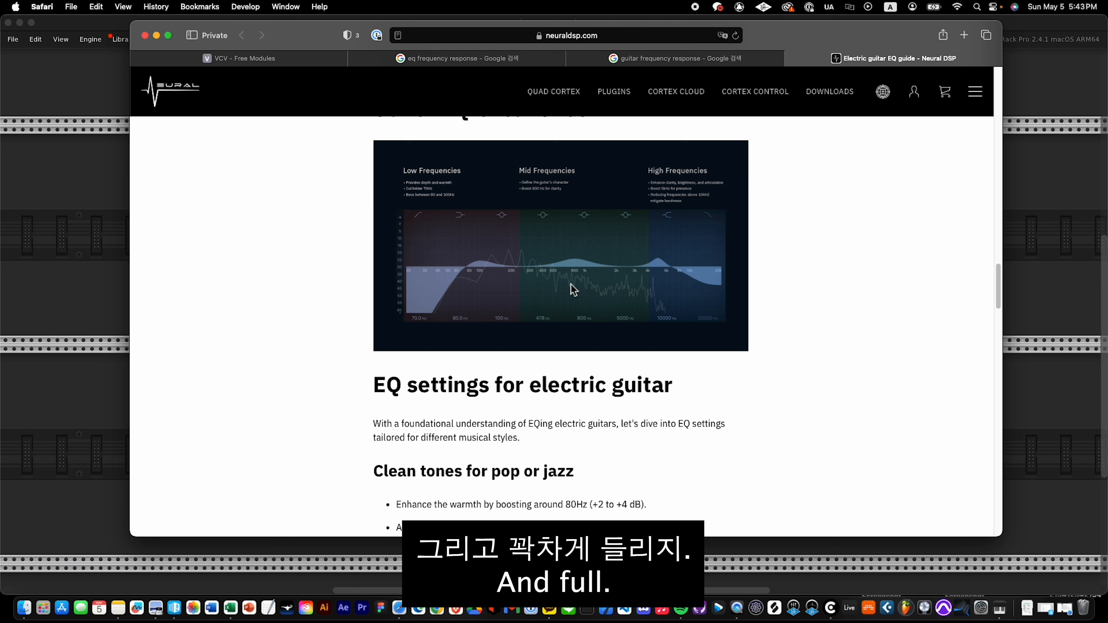
{"action": "left_click", "coordinate": [123, 289]}
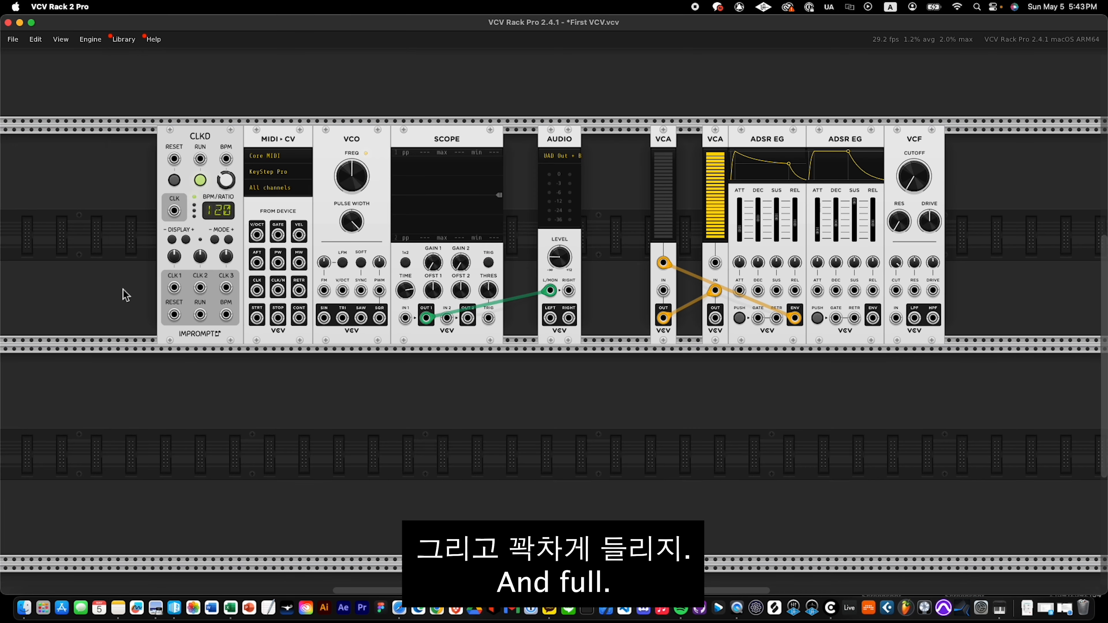
Feed the triangle and square outputs in turn into scope channel 1, sweeping the square wave's pulse width between low and high.
{"action": "mouse_move", "coordinate": [406, 318]}
{"action": "left_mouse_down"}
{"action": "mouse_move", "coordinate": [324, 318]}
{"action": "mouse_move", "coordinate": [342, 318]}
{"action": "left_mouse_up"}
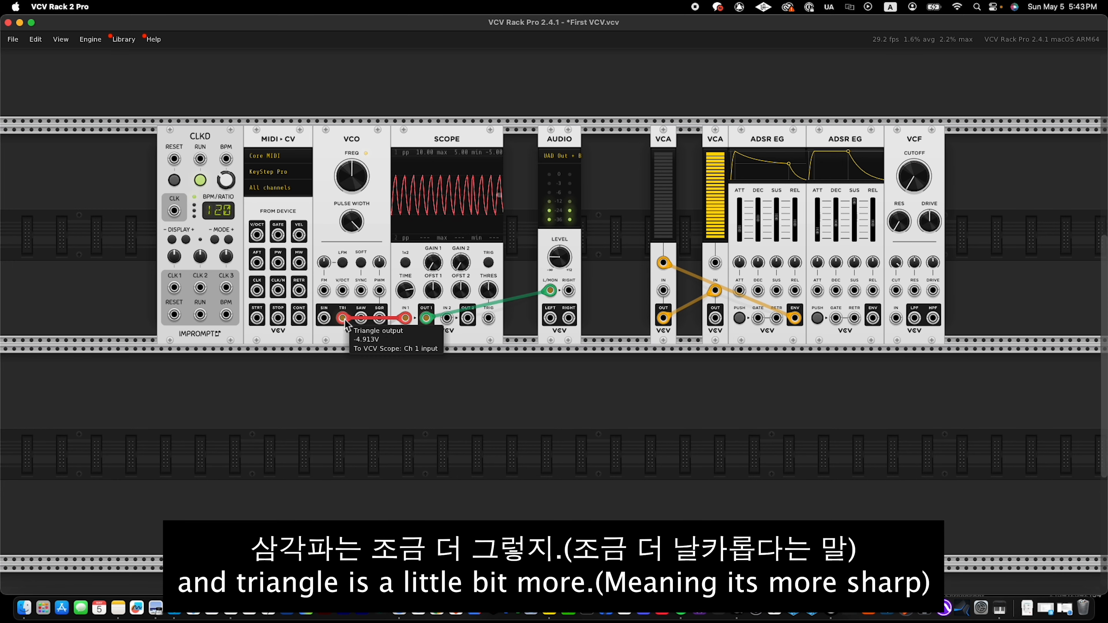
{"action": "left_click_drag", "start_coordinate": [343, 319], "coordinate": [379, 318]}
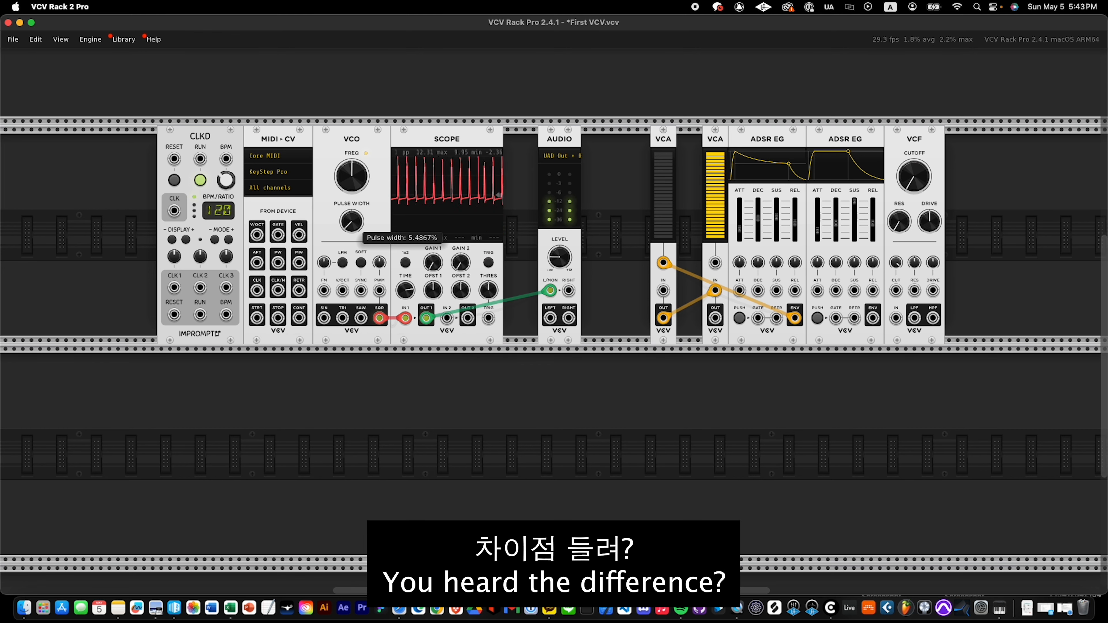
{"action": "left_click_drag", "start_coordinate": [351, 222], "coordinate": [351, 208]}
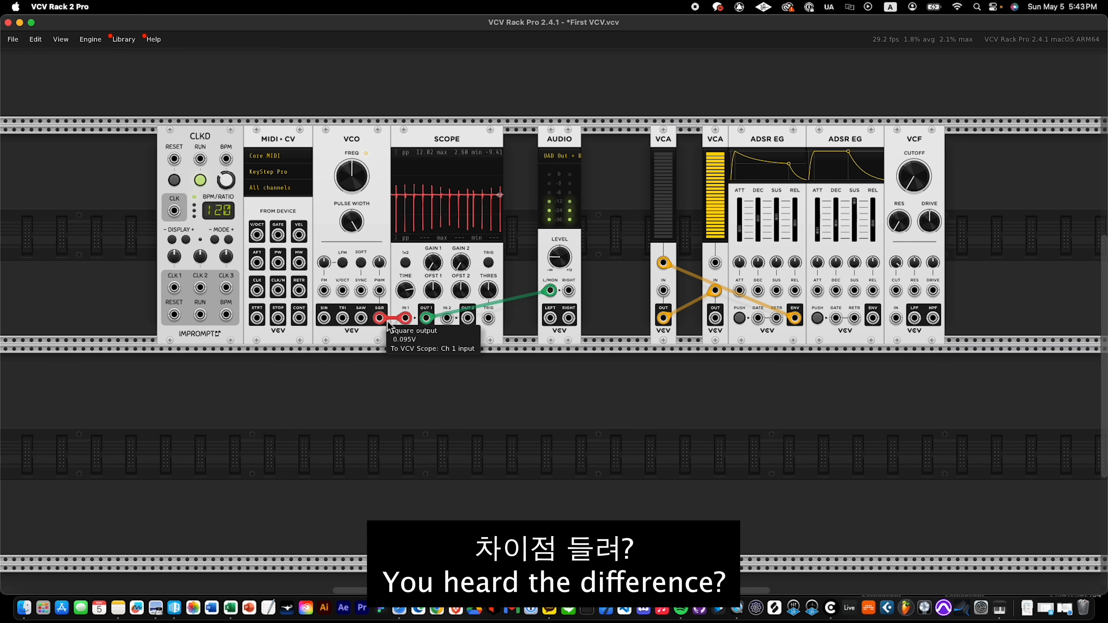
Audition the sawtooth output on scope channel 1 while setting the pulse width to about 49.4%, and unplug the cable.
{"action": "left_click_drag", "start_coordinate": [380, 317], "coordinate": [361, 318]}
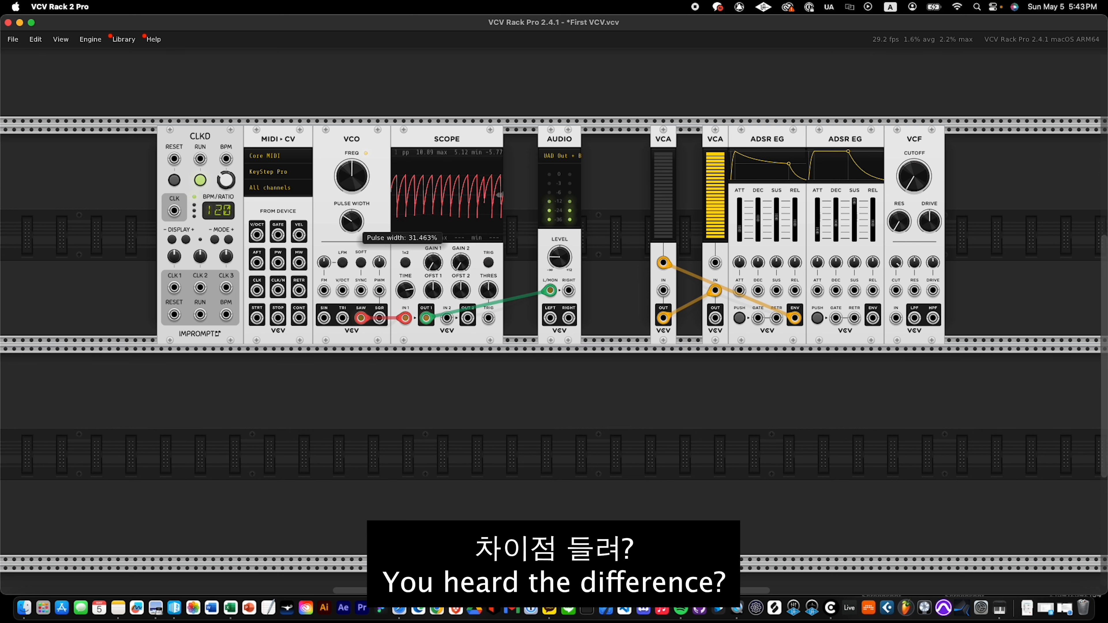
{"action": "left_click_drag", "start_coordinate": [351, 221], "coordinate": [351, 236]}
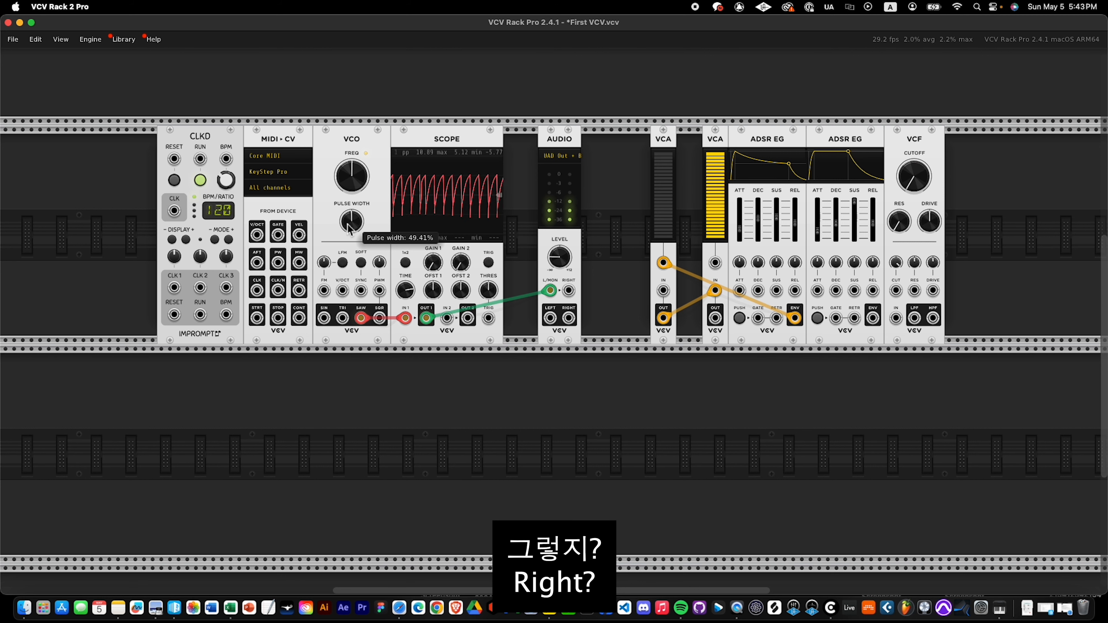
{"action": "left_click_drag", "start_coordinate": [360, 318], "coordinate": [412, 374]}
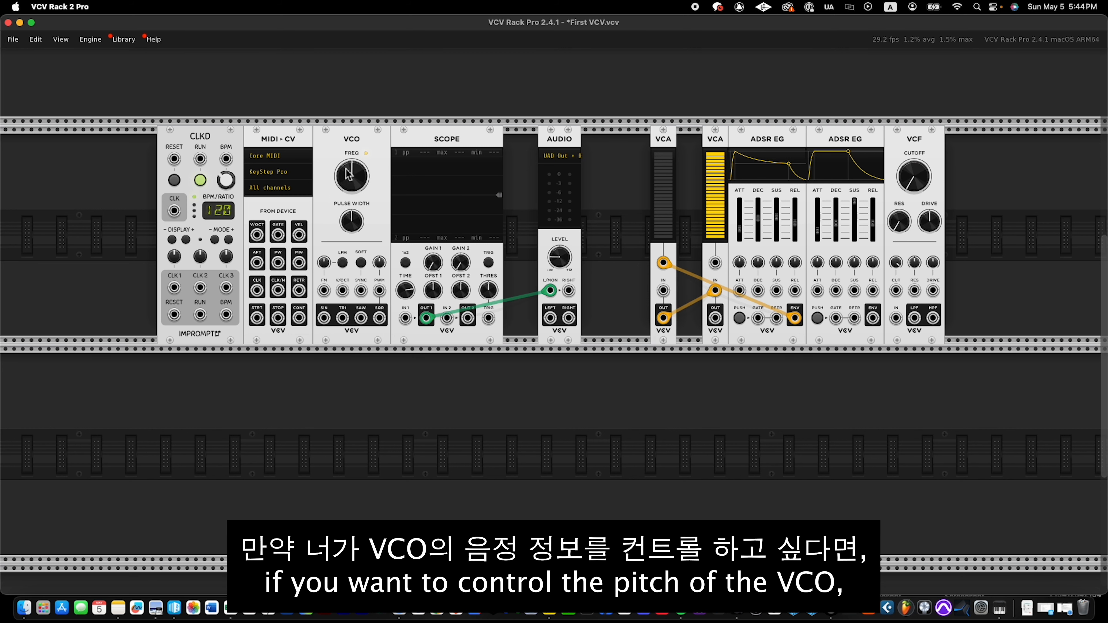
Patch the MIDI-CV V/OCT output to the VCO's V/OCT input, and the VCO's sawtooth output to scope channel 1.
{"action": "left_click_drag", "start_coordinate": [257, 235], "coordinate": [342, 290]}
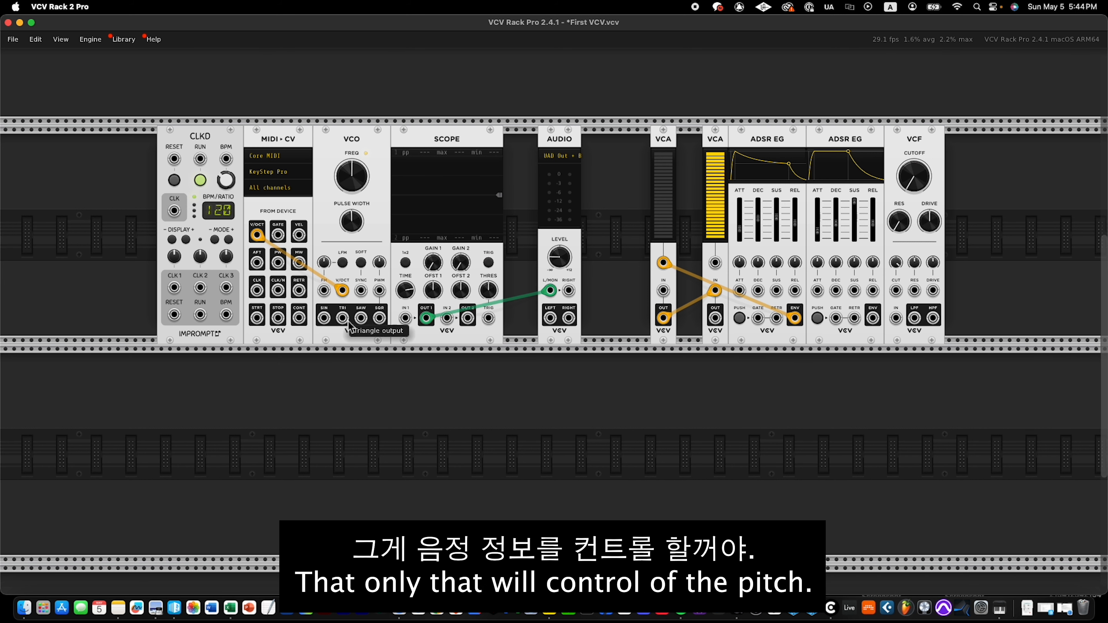
{"action": "left_click_drag", "start_coordinate": [363, 320], "coordinate": [405, 319]}
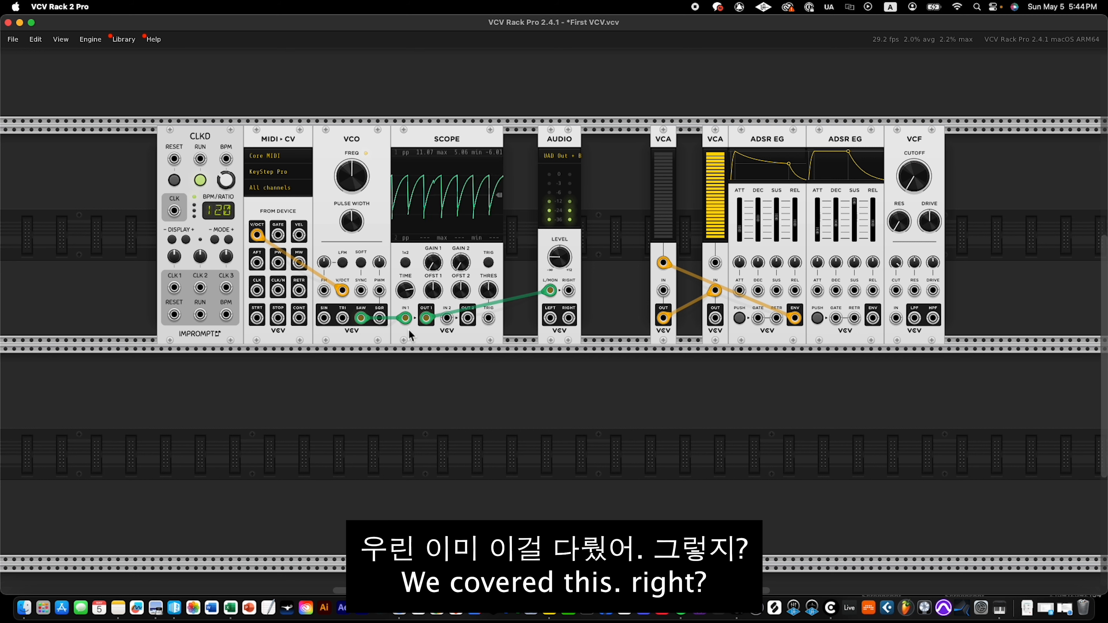
Unplug the cables from scope channel 1 and the VCO's V/OCT input, and toggle the VCO's FM mode to linear and back to 1V/octave.
{"action": "left_click_drag", "start_coordinate": [405, 319], "coordinate": [395, 377]}
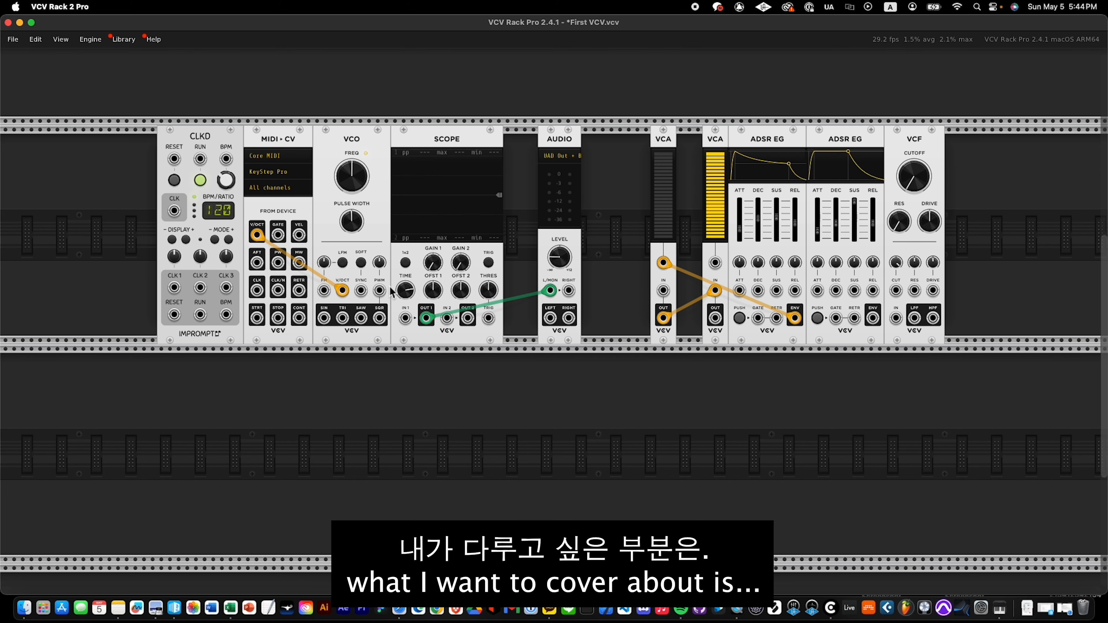
{"action": "left_click_drag", "start_coordinate": [343, 291], "coordinate": [339, 397]}
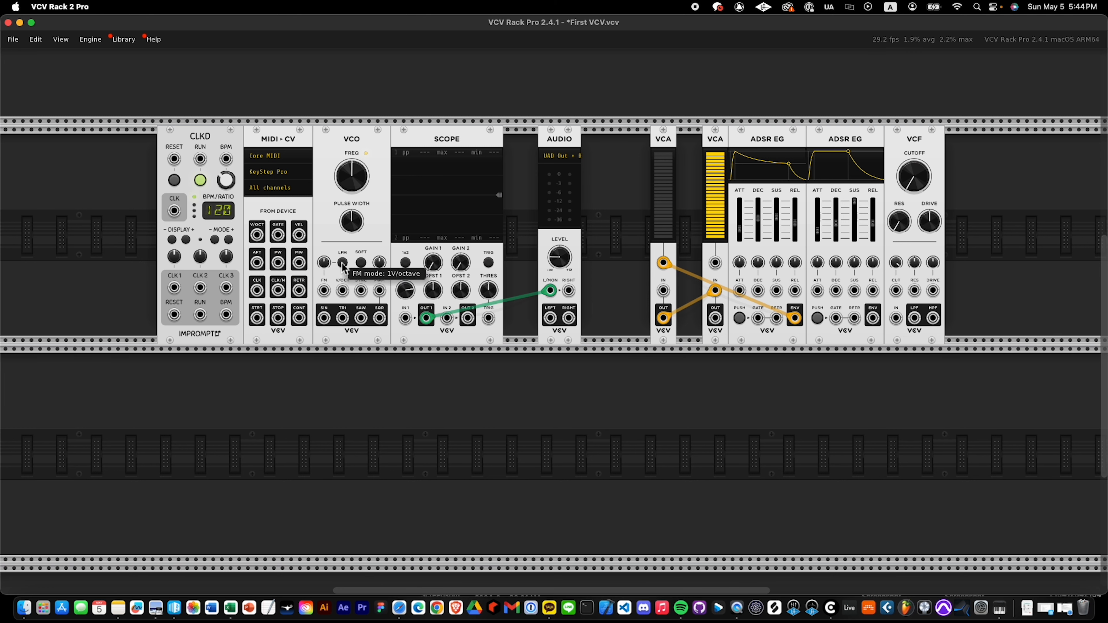
{"action": "left_click", "coordinate": [342, 262]}
{"action": "left_click", "coordinate": [343, 262]}
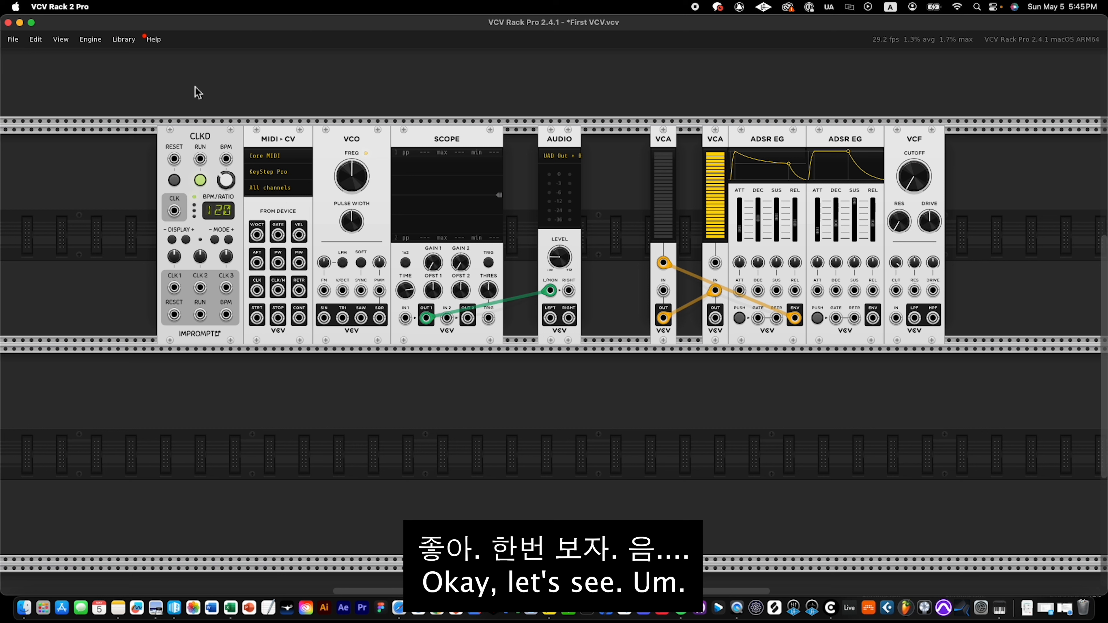
{"action": "left_click", "coordinate": [124, 42]}
{"action": "scroll", "coordinate": [131, 127], "scroll_direction": "down", "scroll_amount": 1}
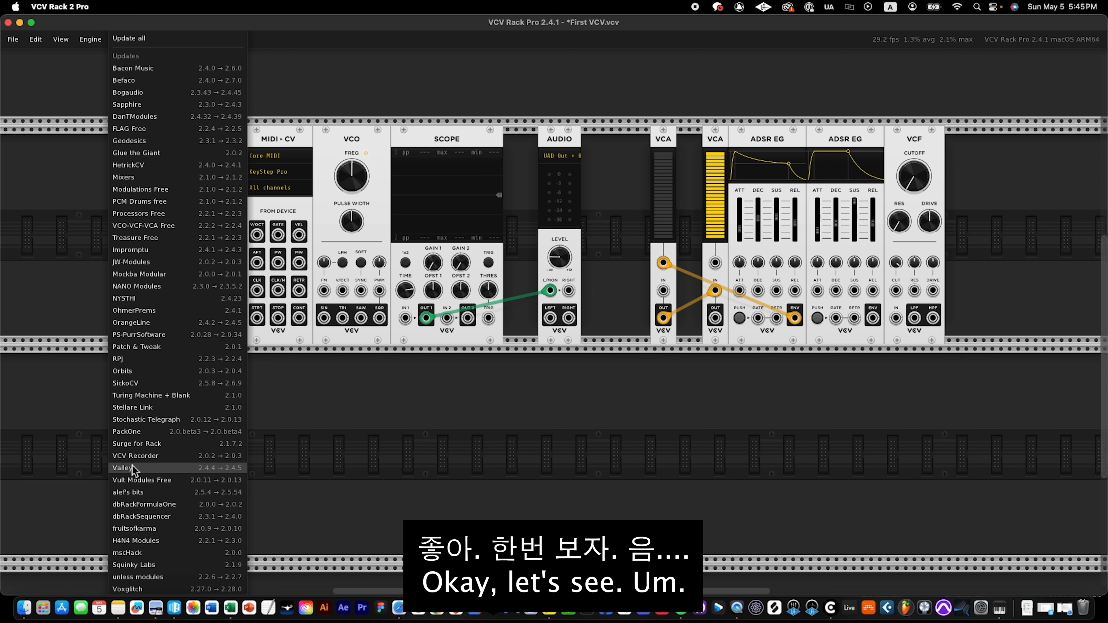
{"action": "mouse_move", "coordinate": [142, 460]}
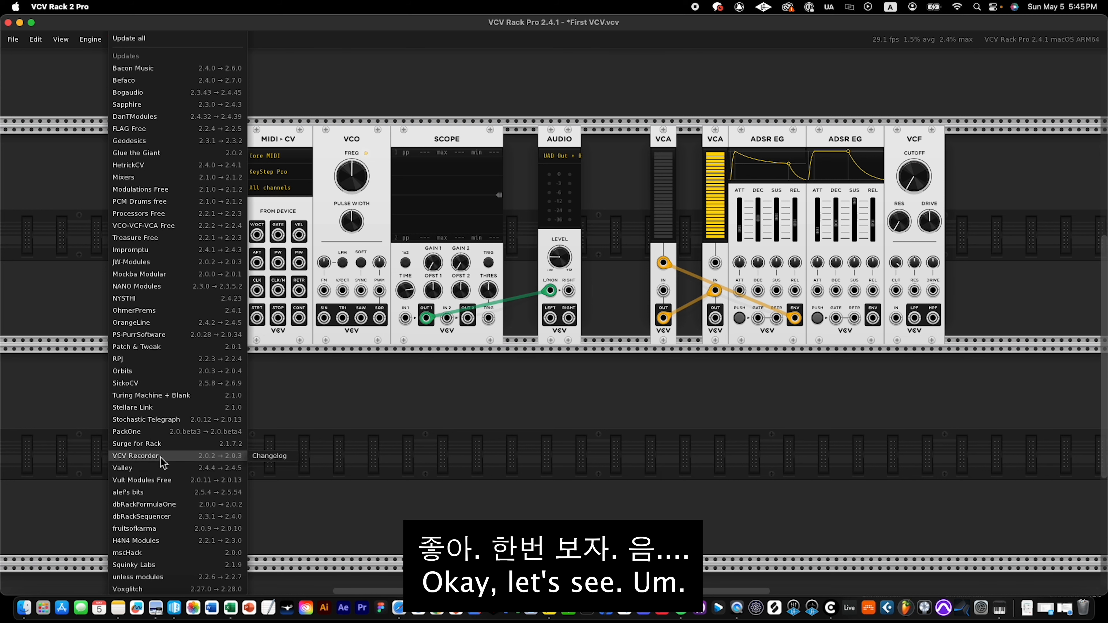
{"action": "mouse_move", "coordinate": [155, 370]}
{"action": "left_click", "coordinate": [301, 87]}
Search the module browser for "lfo", add the VCV LFO and place it in the row below the VCO.
{"action": "right_click", "coordinate": [114, 220]}
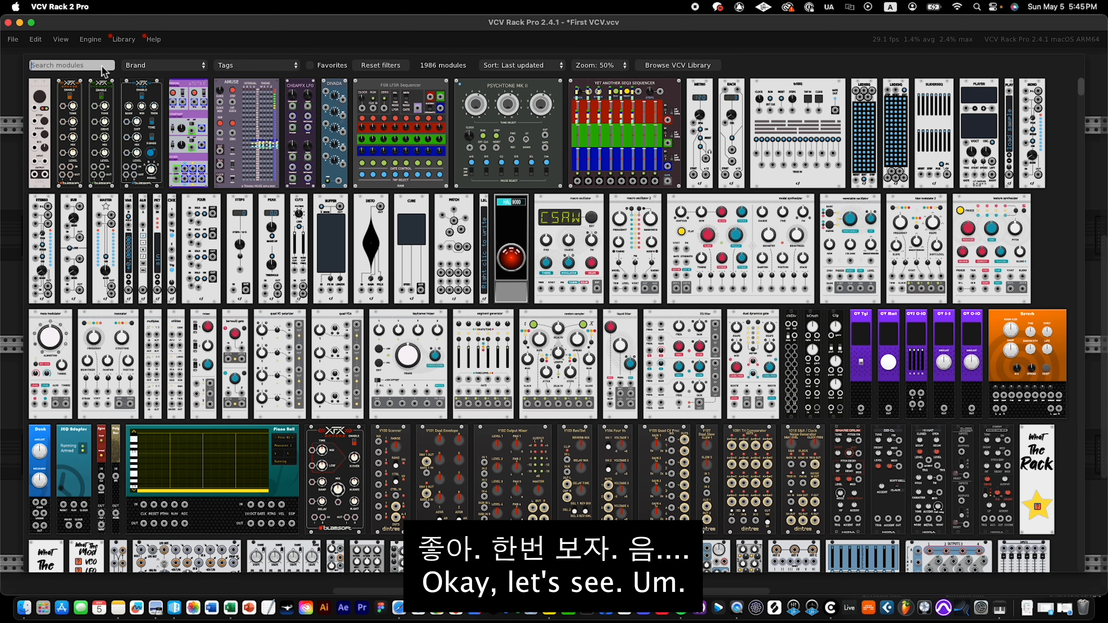
{"action": "type", "text": "lfo"}
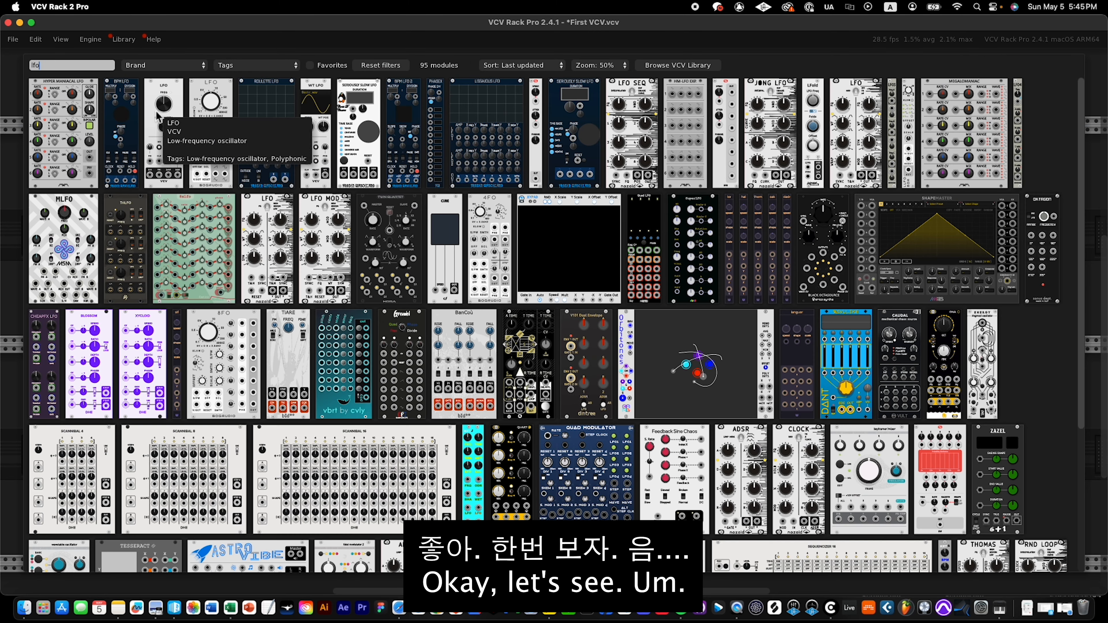
{"action": "left_click", "coordinate": [157, 117]}
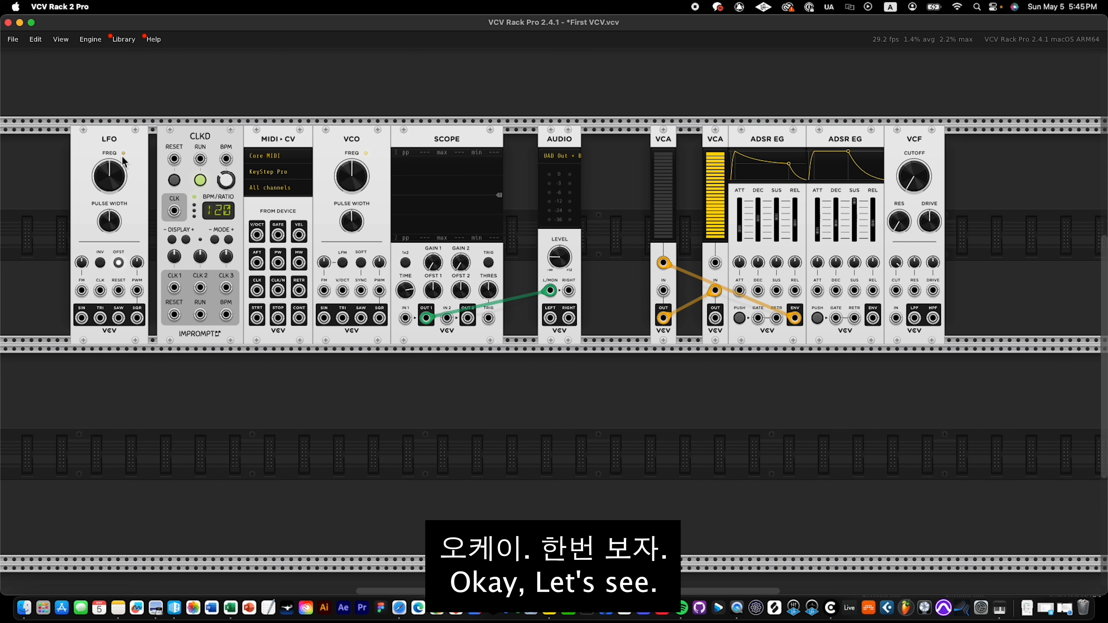
{"action": "left_click_drag", "start_coordinate": [123, 161], "coordinate": [366, 369]}
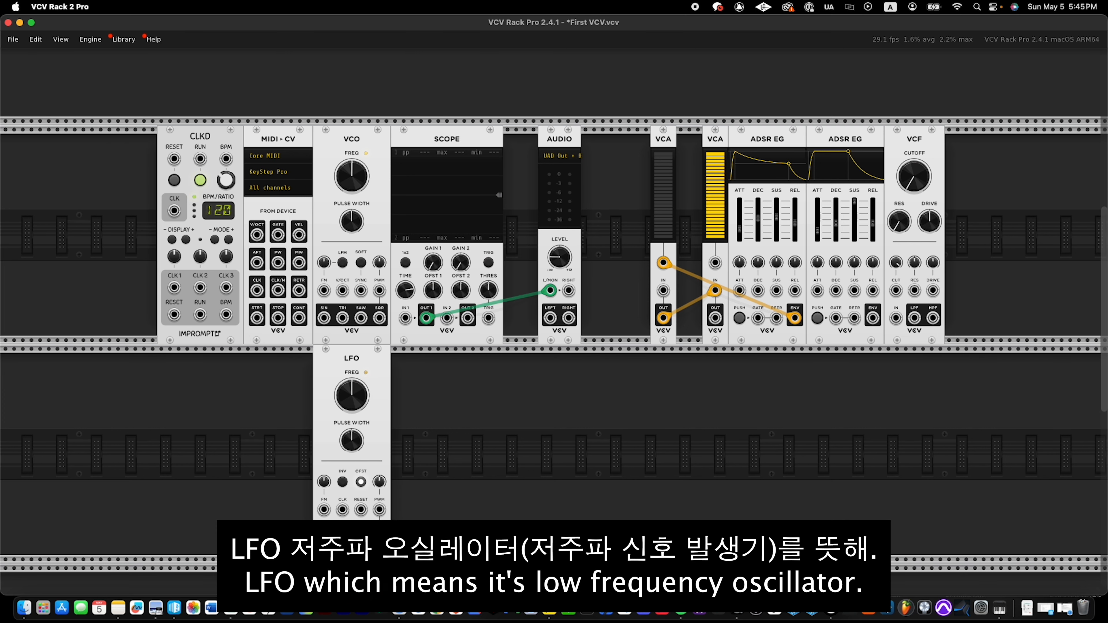
Patch the LFO's sine output to scope channel 1, reroute it to the VCO's FM input, and move the LFO beneath the scope.
{"action": "mouse_move", "coordinate": [324, 537]}
{"action": "left_mouse_down"}
{"action": "mouse_move", "coordinate": [437, 325]}
{"action": "mouse_move", "coordinate": [405, 318]}
{"action": "left_mouse_up"}
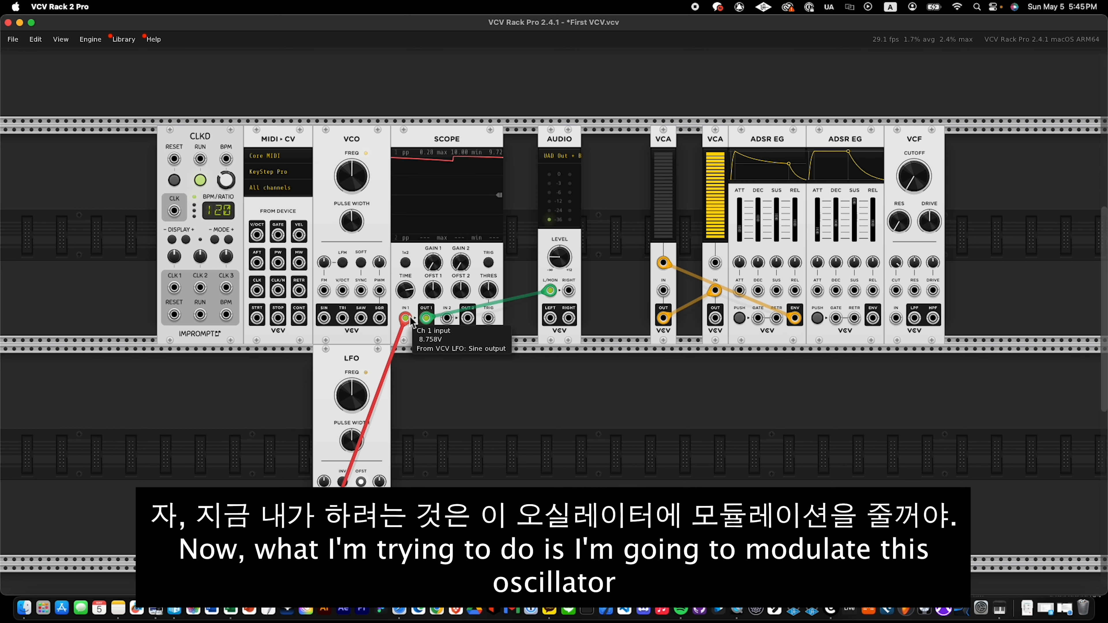
{"action": "left_click_drag", "start_coordinate": [405, 317], "coordinate": [324, 291]}
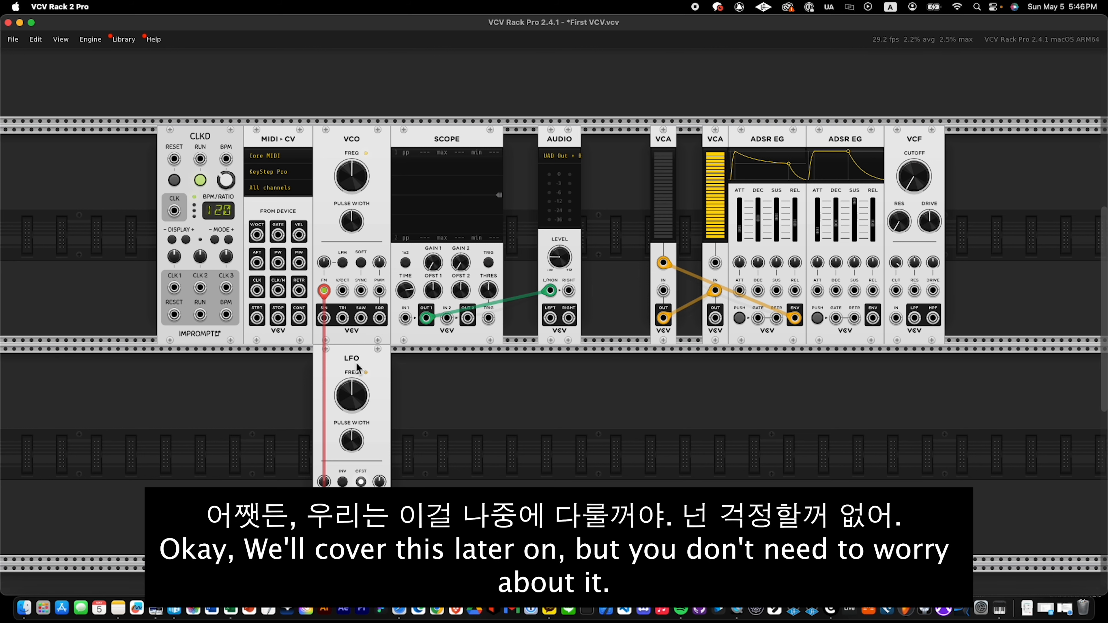
{"action": "left_click_drag", "start_coordinate": [355, 368], "coordinate": [475, 378]}
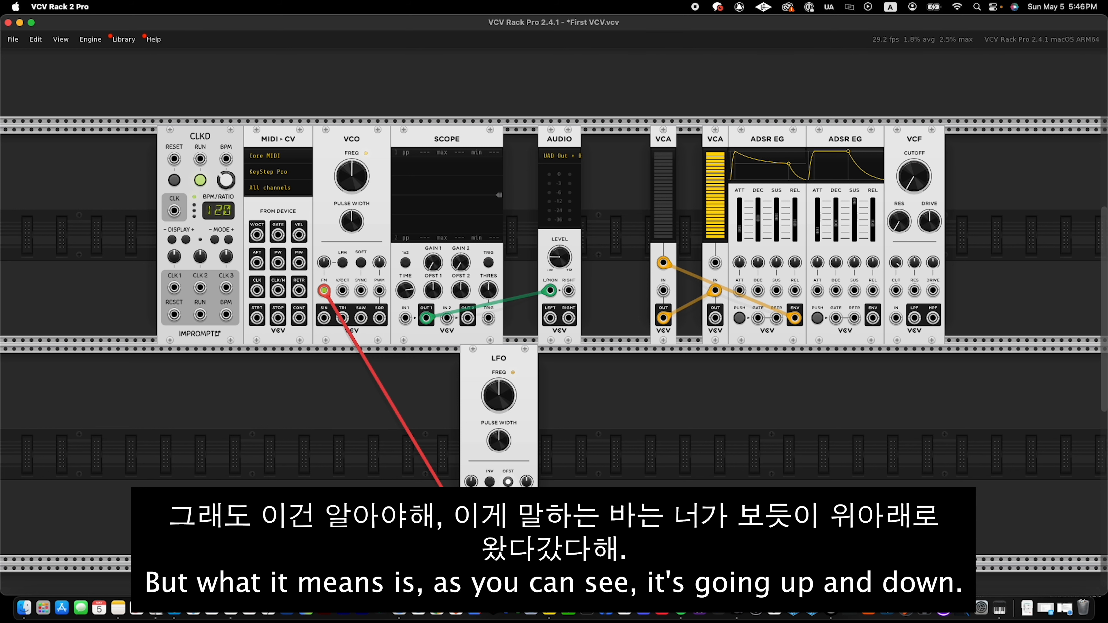
Replace the direct FM cable by patching the LFO's sine output into scope channel 1 and the scope's channel 1 output into the VCO's FM input.
{"action": "left_click_drag", "start_coordinate": [470, 537], "coordinate": [423, 366]}
{"action": "left_click_drag", "start_coordinate": [405, 318], "coordinate": [471, 511]}
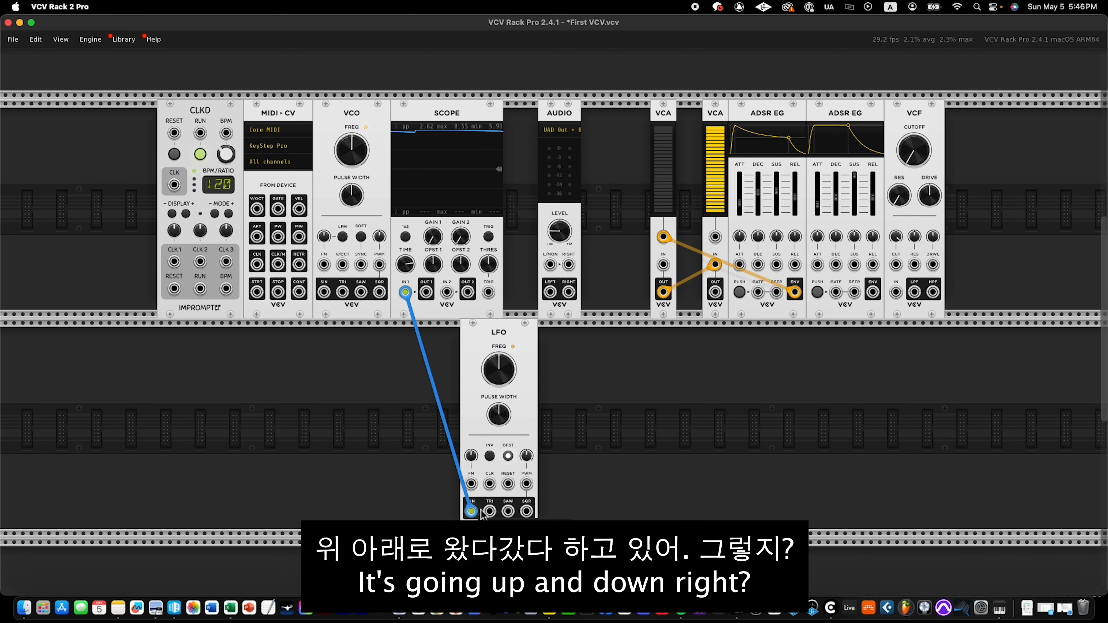
{"action": "left_click_drag", "start_coordinate": [426, 291], "coordinate": [323, 265]}
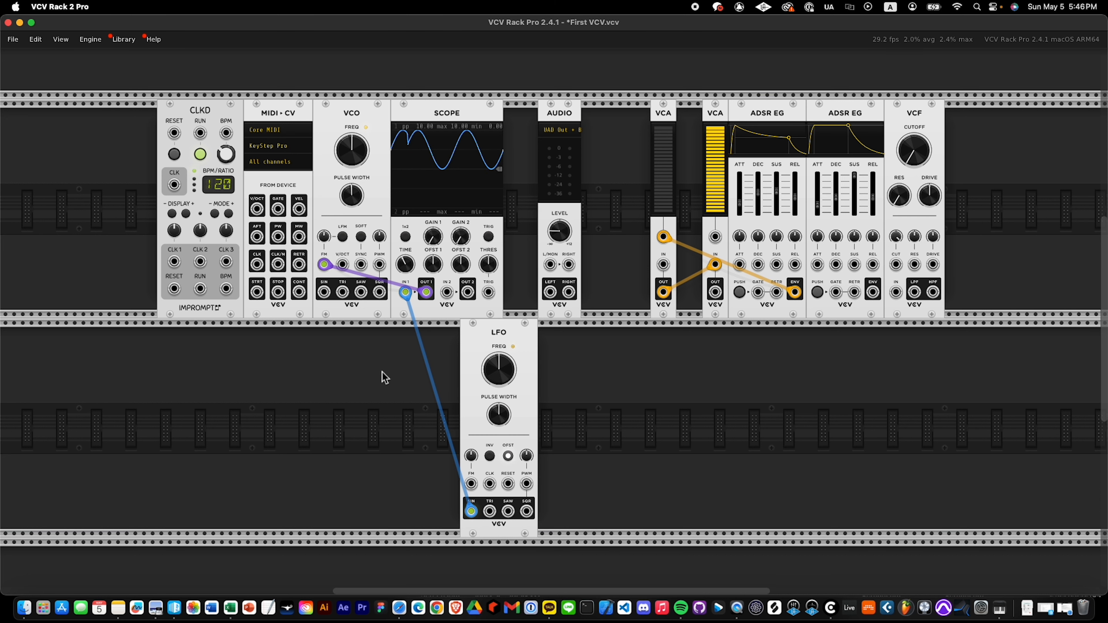
Route the VCO's sine output through scope channel 2 to the left audio input, and raise the VCO's frequency modulation to about 55.2%.
{"action": "scroll", "coordinate": [377, 377], "scroll_direction": "up", "scroll_amount": 1}
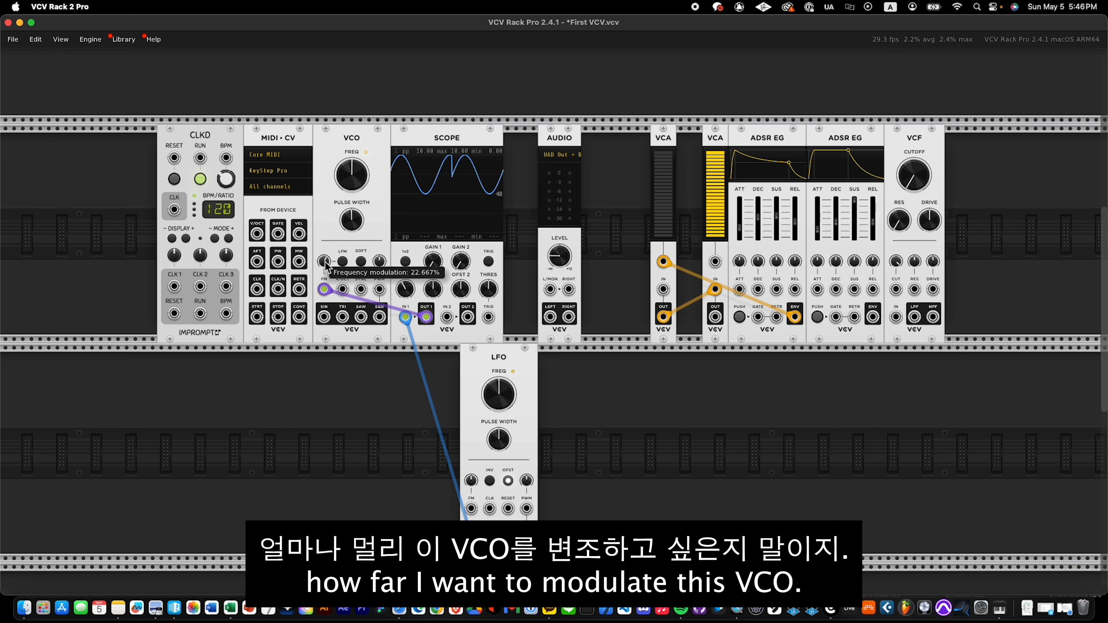
{"action": "mouse_move", "coordinate": [325, 318]}
{"action": "left_mouse_down"}
{"action": "mouse_move", "coordinate": [501, 321]}
{"action": "mouse_move", "coordinate": [549, 290]}
{"action": "left_mouse_up"}
{"action": "left_click_drag", "start_coordinate": [325, 267], "coordinate": [325, 240]}
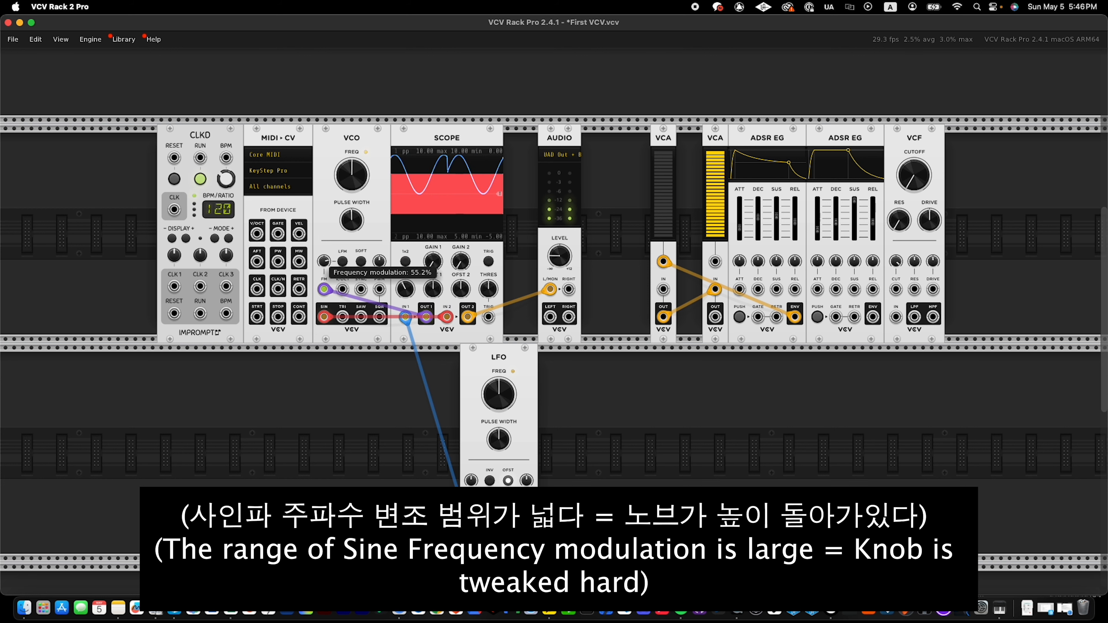
Lower the VCO's frequency and sweep its frequency modulation amount down to about -14.9% and back up to a positive value.
{"action": "left_click_drag", "start_coordinate": [324, 261], "coordinate": [323, 274]}
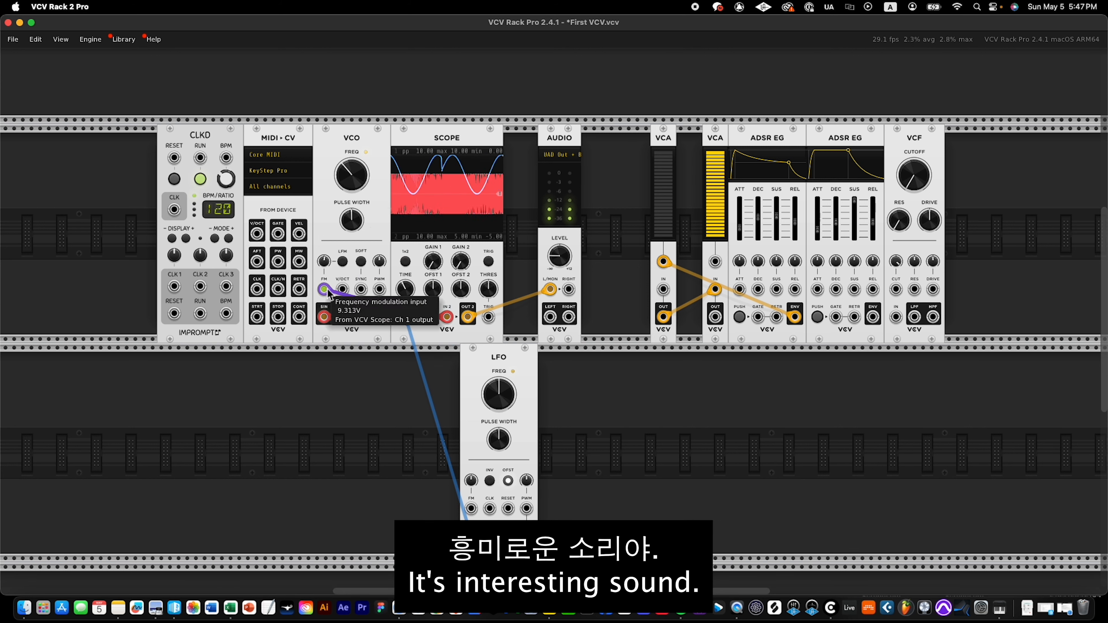
{"action": "left_click_drag", "start_coordinate": [324, 261], "coordinate": [324, 269]}
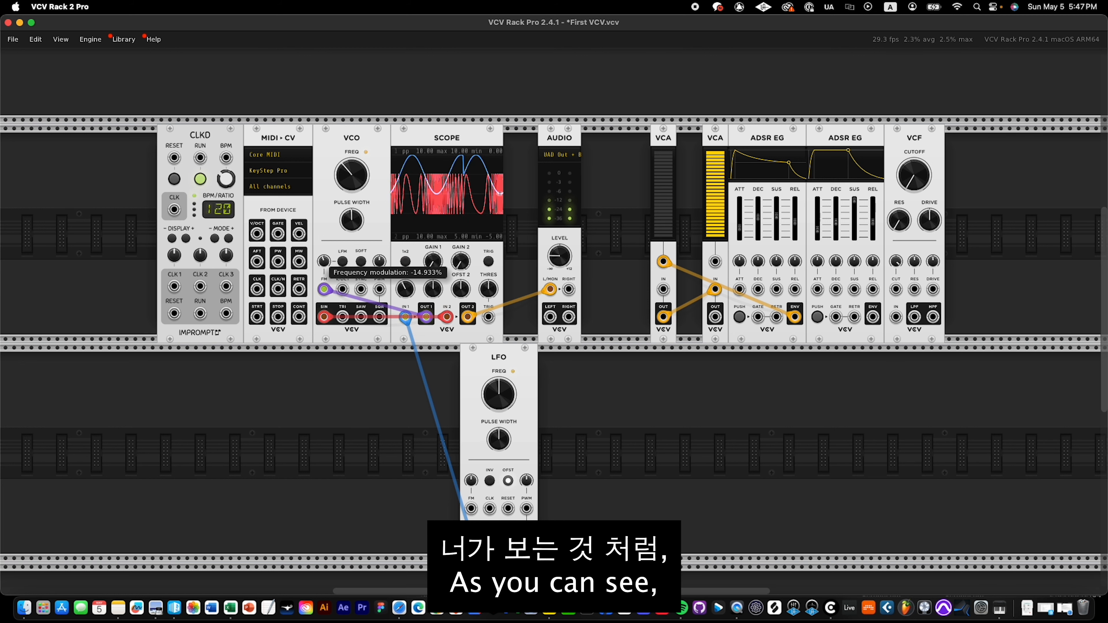
{"action": "left_click_drag", "start_coordinate": [323, 261], "coordinate": [323, 253]}
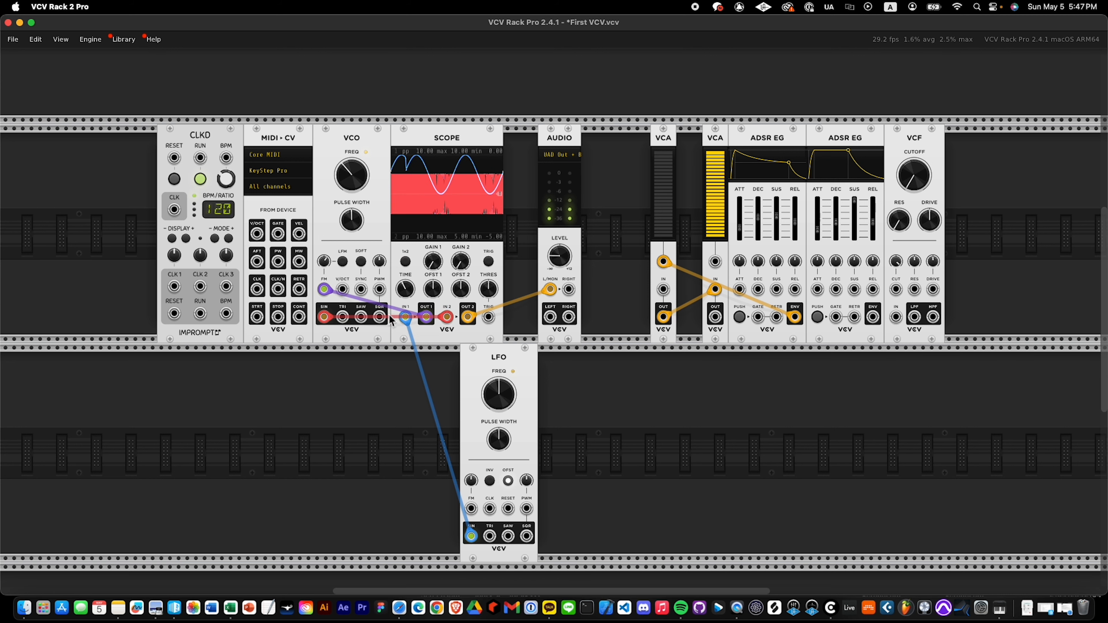
Adjust the scope's time scale and reduce the VCO's frequency modulation amount so individual cycles of the modulated sine can be distinguished.
{"action": "left_click_drag", "start_coordinate": [405, 289], "coordinate": [405, 266]}
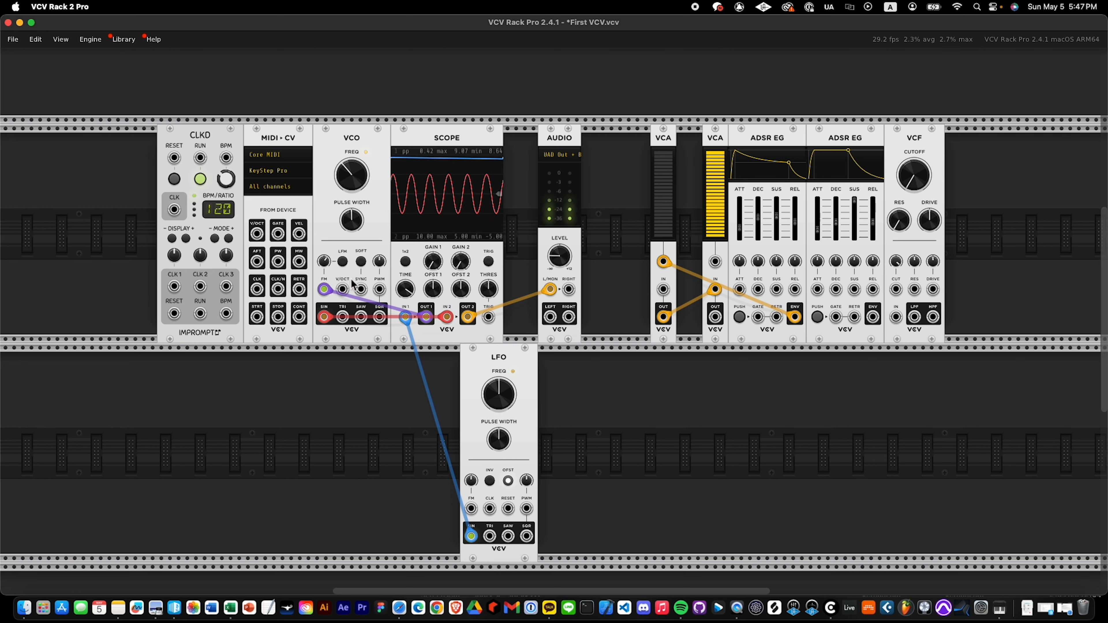
{"action": "left_click_drag", "start_coordinate": [324, 261], "coordinate": [323, 268]}
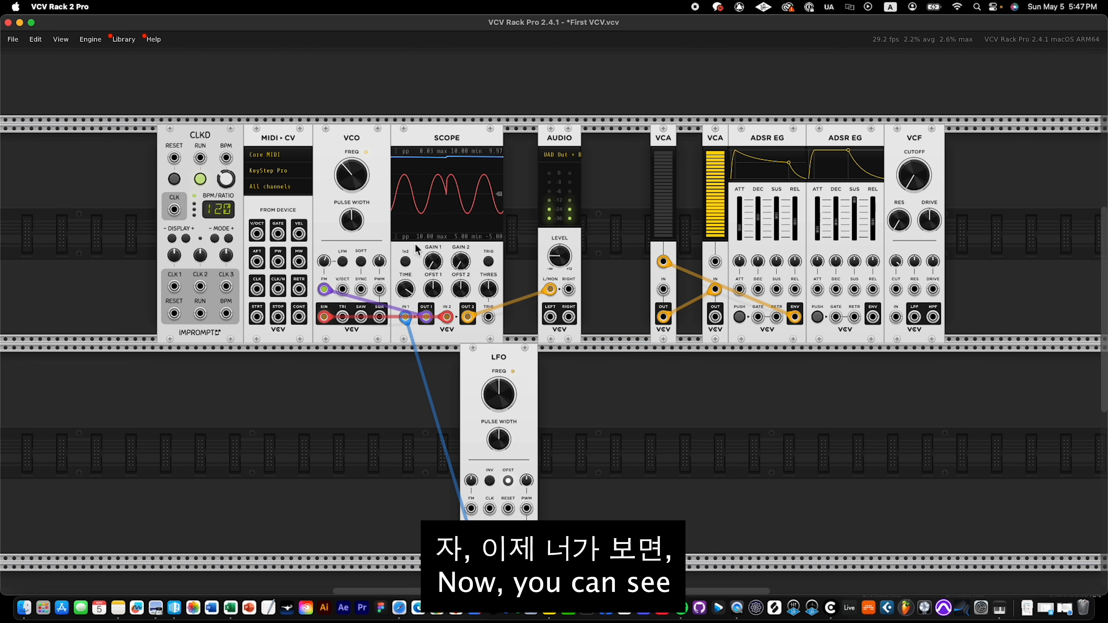
{"action": "left_click_drag", "start_coordinate": [405, 289], "coordinate": [405, 298]}
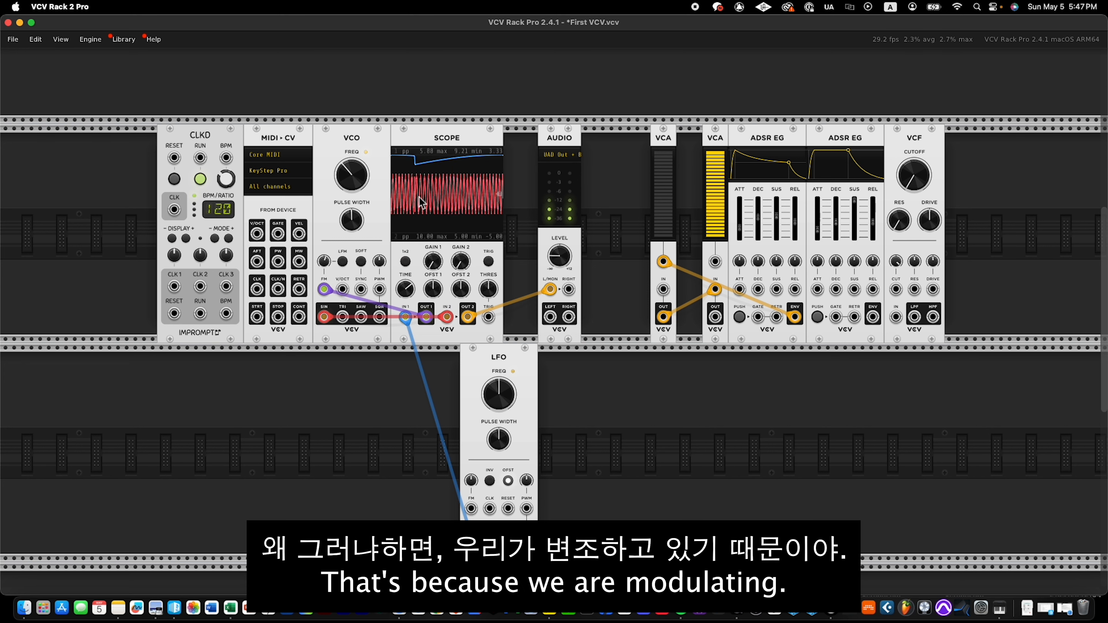
Sweep the VCO's frequency modulation amount repeatedly between high and low, comparing the modulated sine with the LFO trace on the scope.
{"action": "mouse_move", "coordinate": [324, 265]}
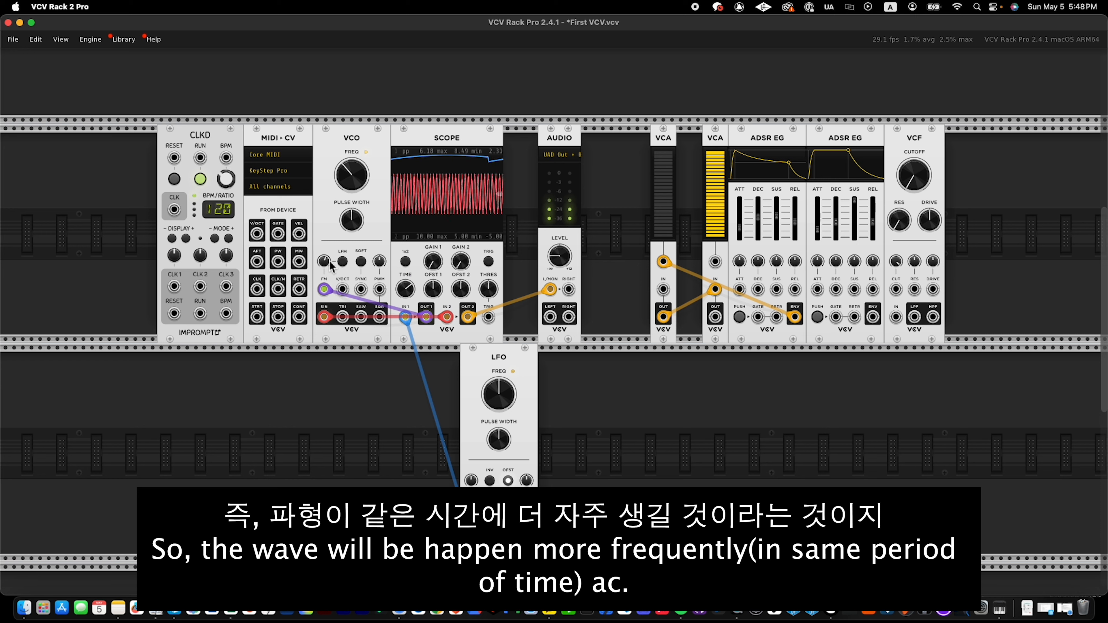
{"action": "left_click_drag", "start_coordinate": [324, 261], "coordinate": [324, 251]}
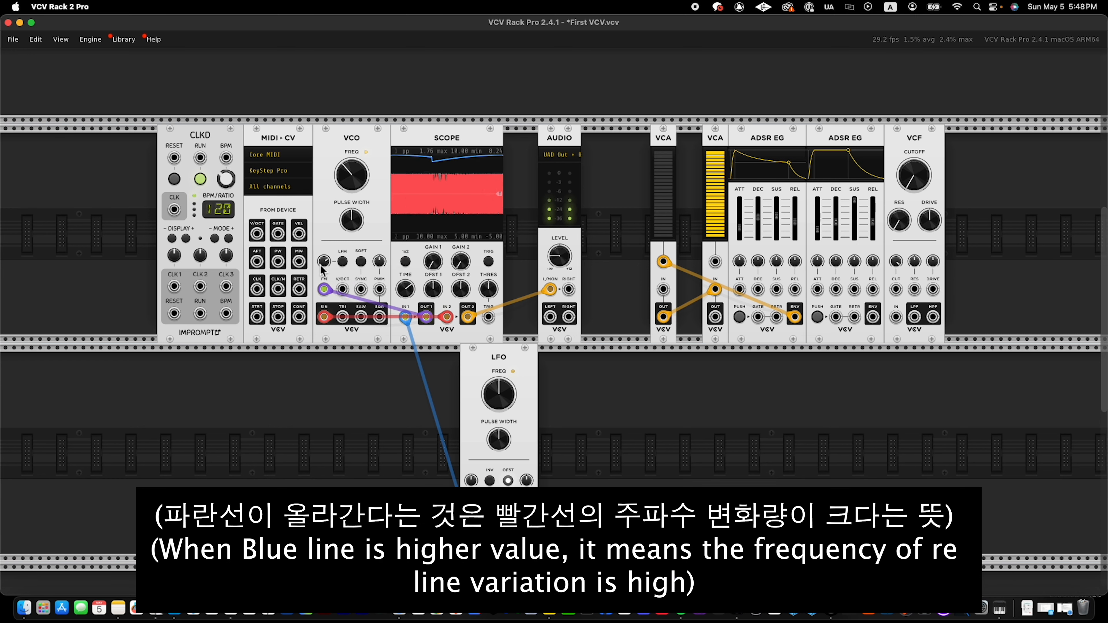
{"action": "left_click_drag", "start_coordinate": [324, 261], "coordinate": [324, 290]}
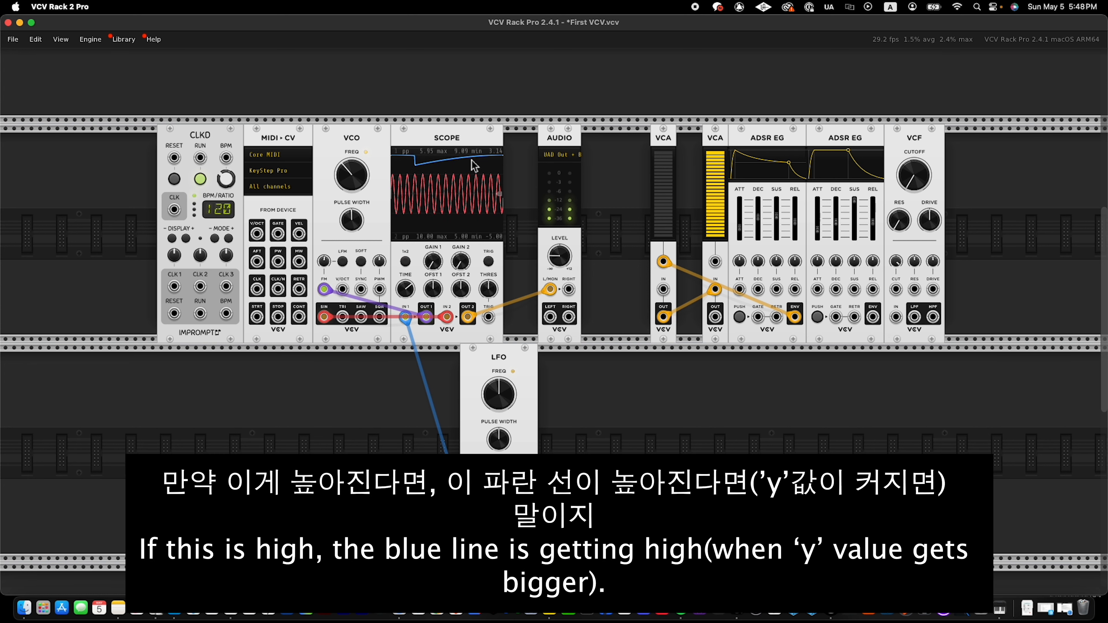
{"action": "left_click_drag", "start_coordinate": [328, 260], "coordinate": [328, 253]}
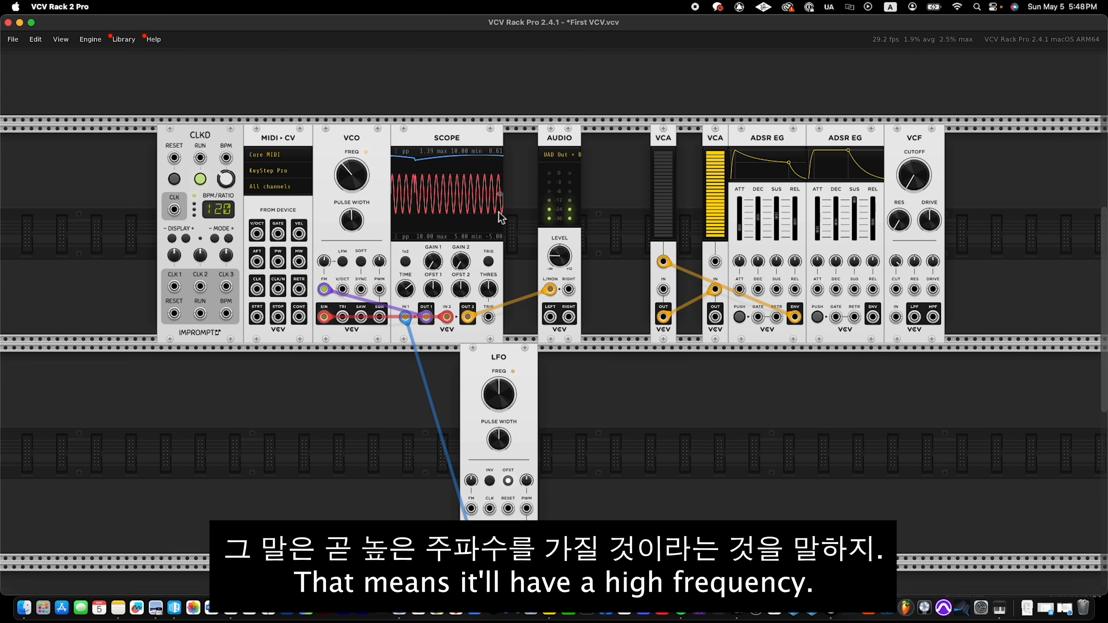
{"action": "left_click_drag", "start_coordinate": [324, 261], "coordinate": [323, 239]}
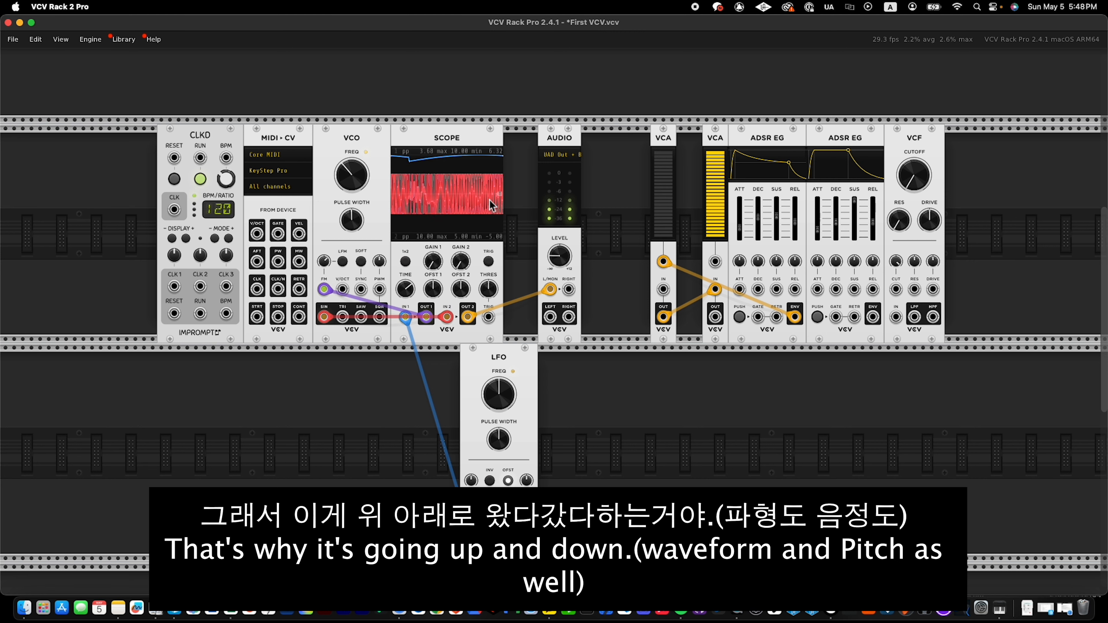
{"action": "mouse_move", "coordinate": [324, 264]}
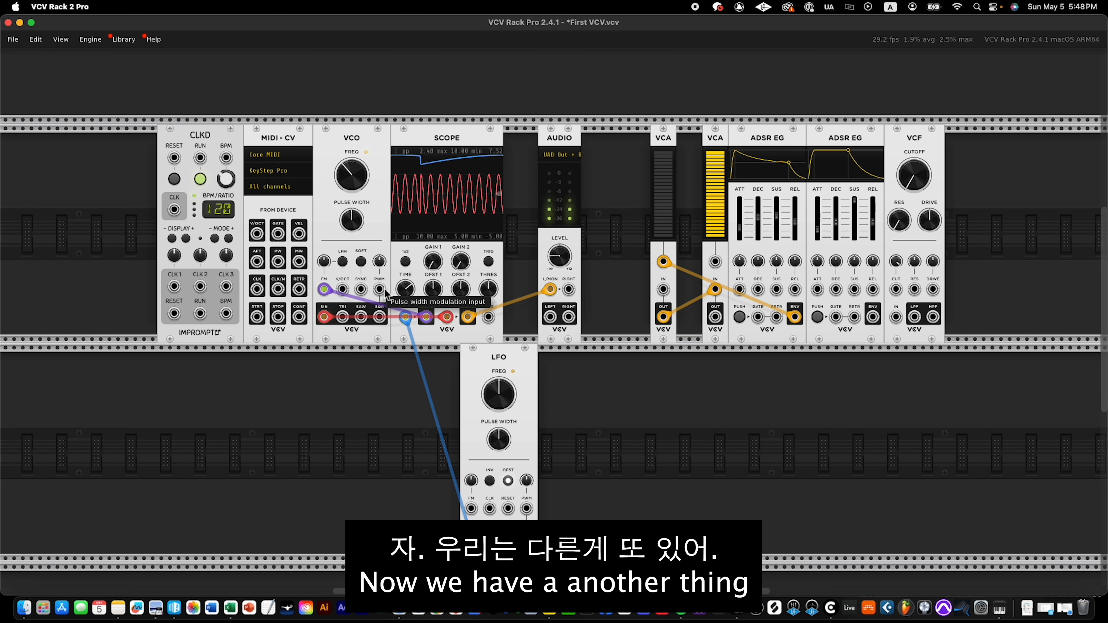
Move the modulation cable from the VCO's FM input to its PWM input, and feed the square output instead of the sine into scope channel 2.
{"action": "left_click_drag", "start_coordinate": [324, 289], "coordinate": [380, 289]}
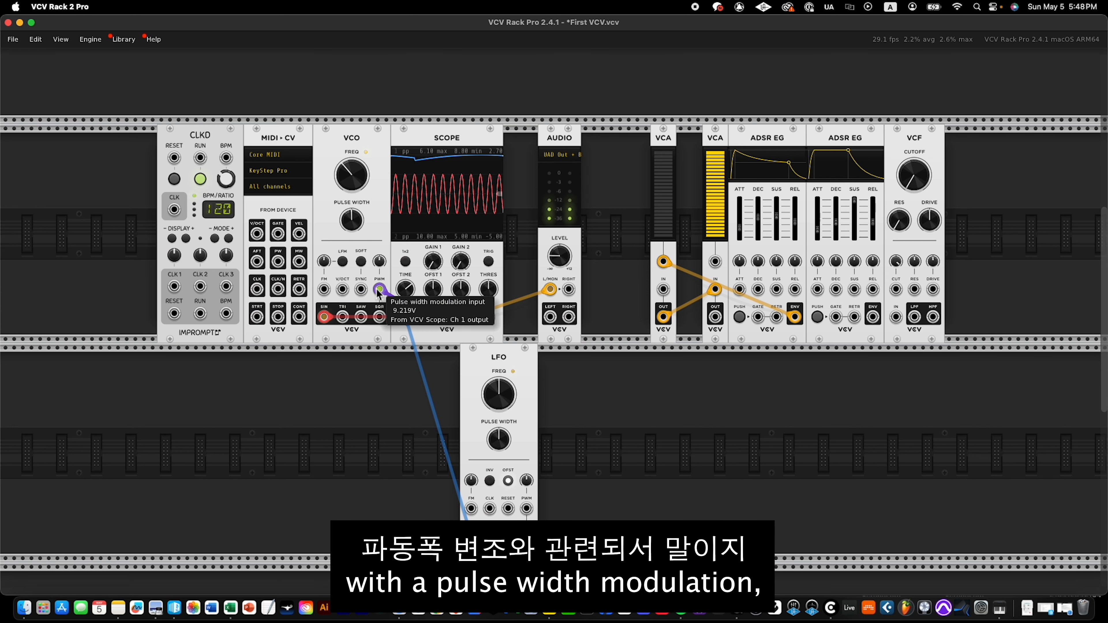
{"action": "left_click_drag", "start_coordinate": [327, 314], "coordinate": [379, 318]}
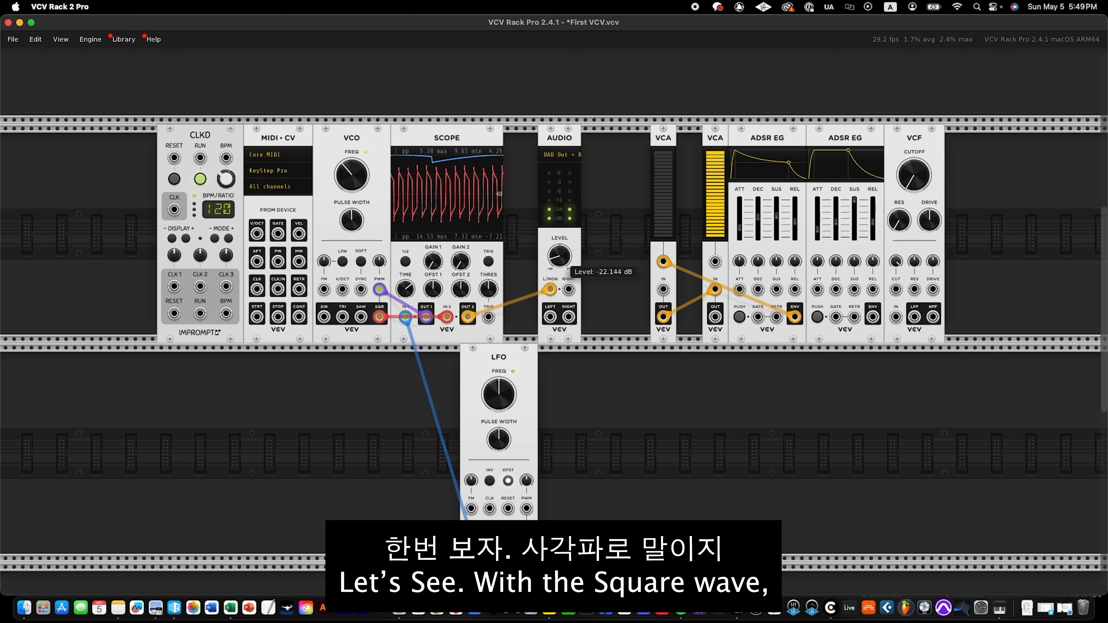
Raise the VCO's pulse width modulation amount and fine-tune it while auditioning the square wave.
{"action": "mouse_move", "coordinate": [380, 261]}
{"action": "left_mouse_down"}
{"action": "mouse_move", "coordinate": [379, 233]}
{"action": "mouse_move", "coordinate": [379, 261]}
{"action": "mouse_move", "coordinate": [379, 249]}
{"action": "left_mouse_up"}
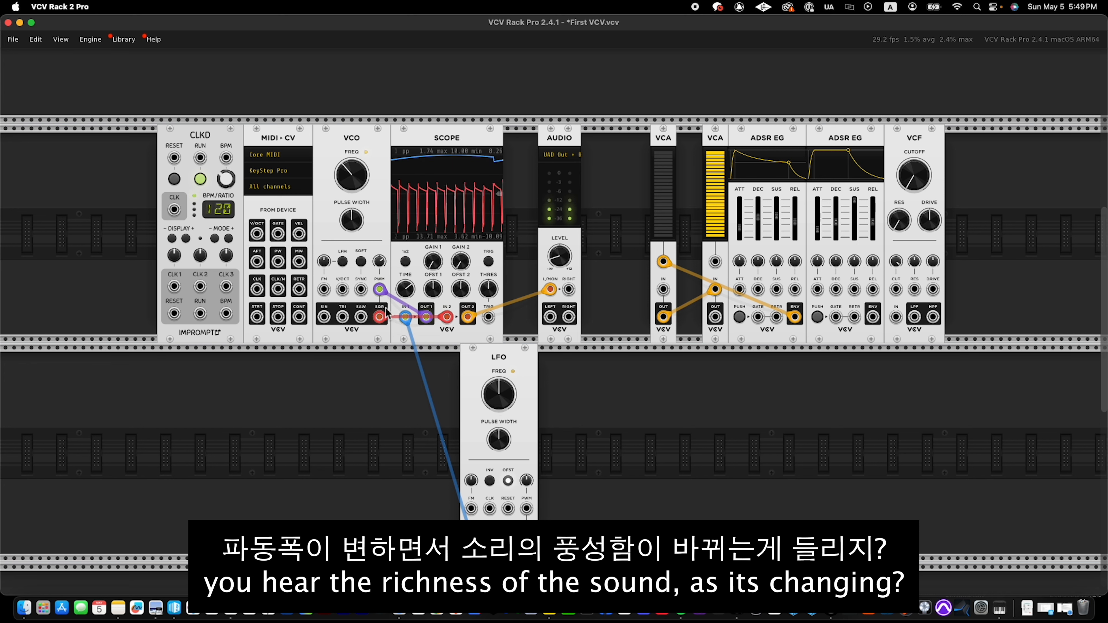
{"action": "mouse_move", "coordinate": [379, 261]}
{"action": "left_mouse_down"}
{"action": "mouse_move", "coordinate": [379, 249]}
{"action": "mouse_move", "coordinate": [379, 264]}
{"action": "left_mouse_up"}
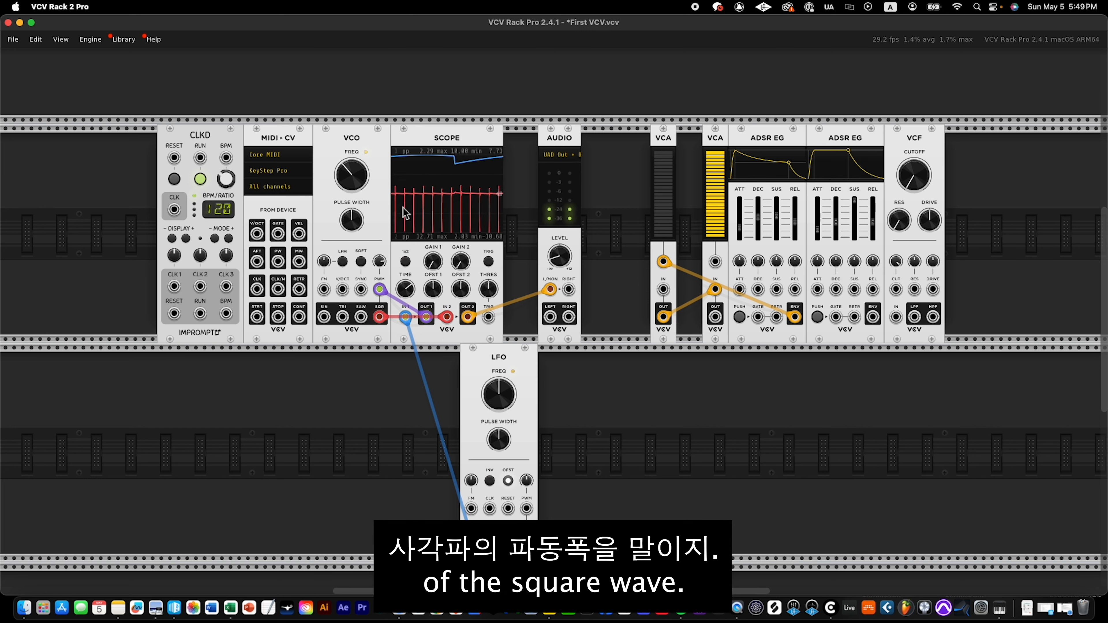
Open the VCO's user manual in Safari, examine the pulse width diagram of the square waveform, and return to VCV Rack.
{"action": "right_click", "coordinate": [381, 204]}
{"action": "mouse_move", "coordinate": [436, 246]}
{"action": "mouse_move", "coordinate": [472, 237]}
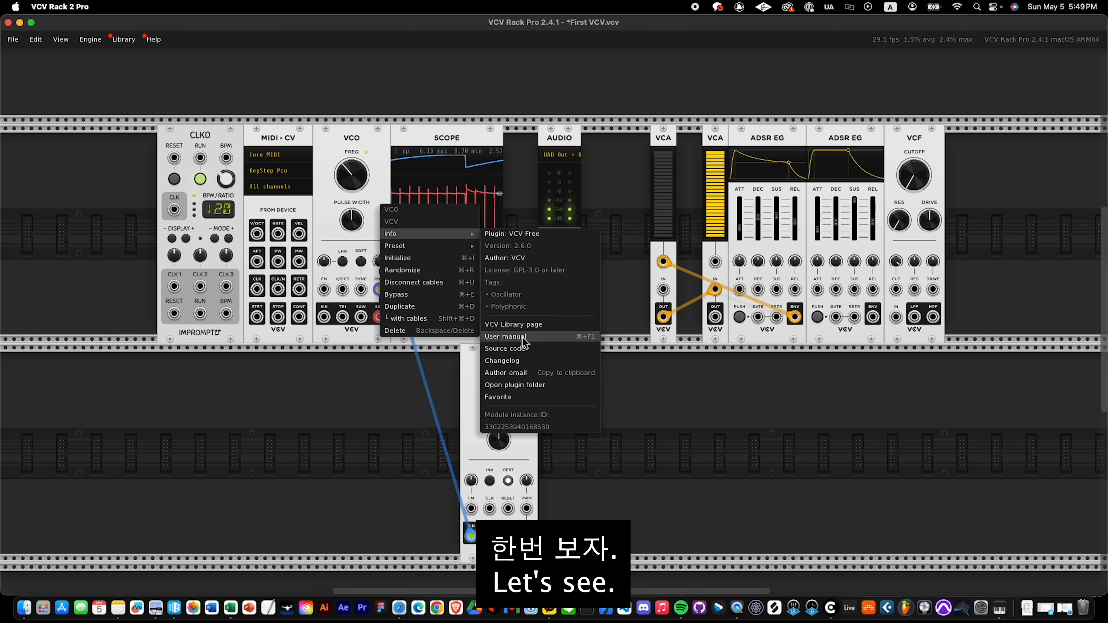
{"action": "left_click", "coordinate": [523, 338]}
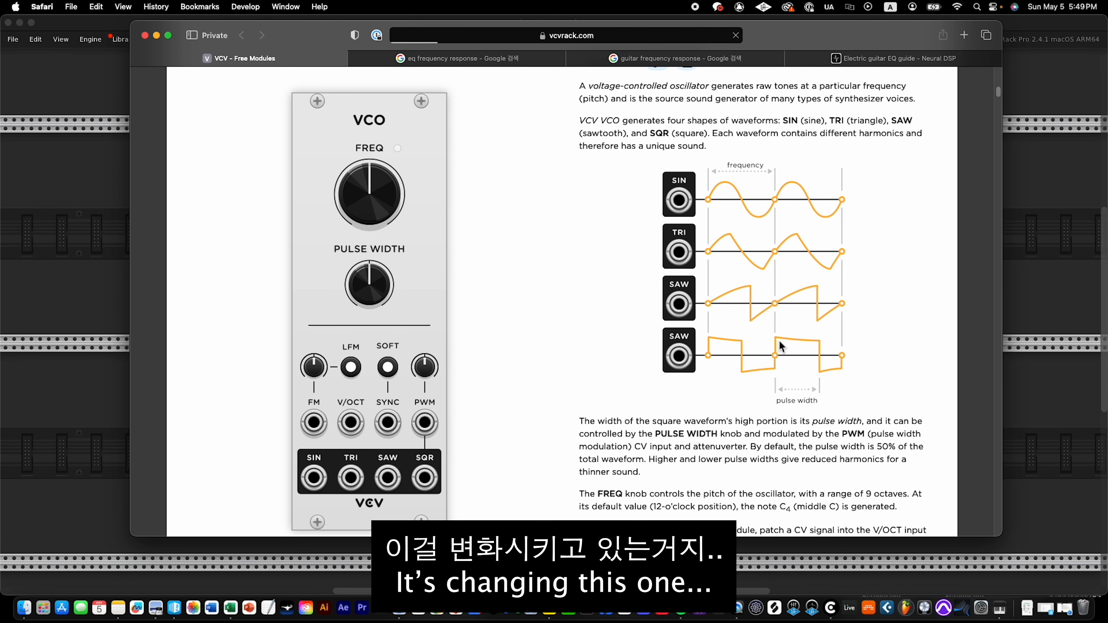
{"action": "left_click", "coordinate": [102, 325]}
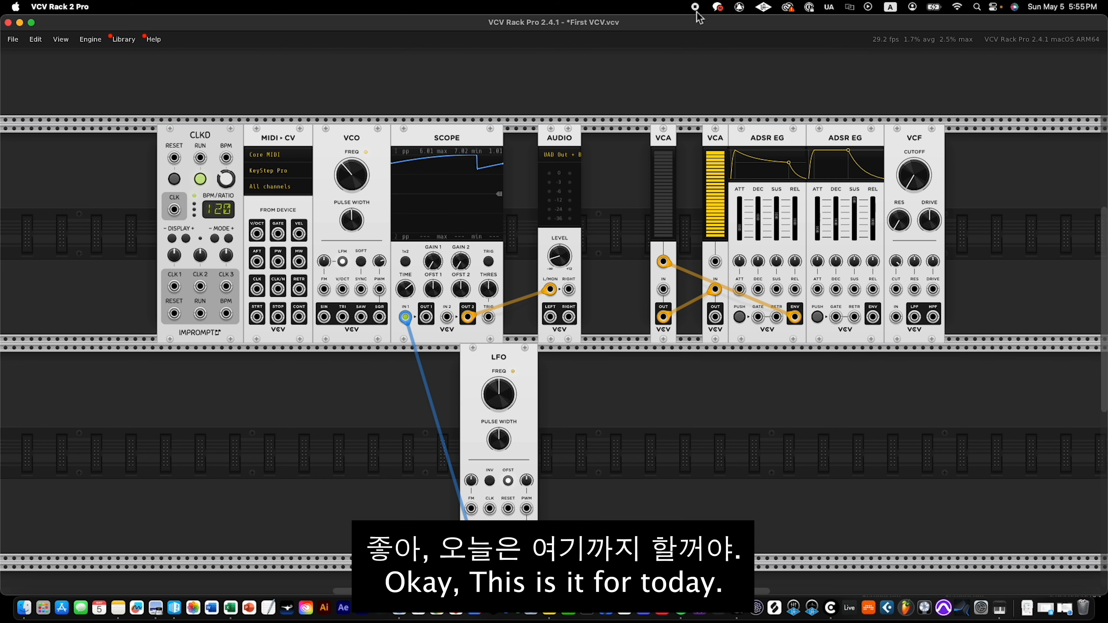
Move the scope module over so it sits directly against the Audio module.
{"action": "left_click_drag", "start_coordinate": [471, 151], "coordinate": [505, 151]}
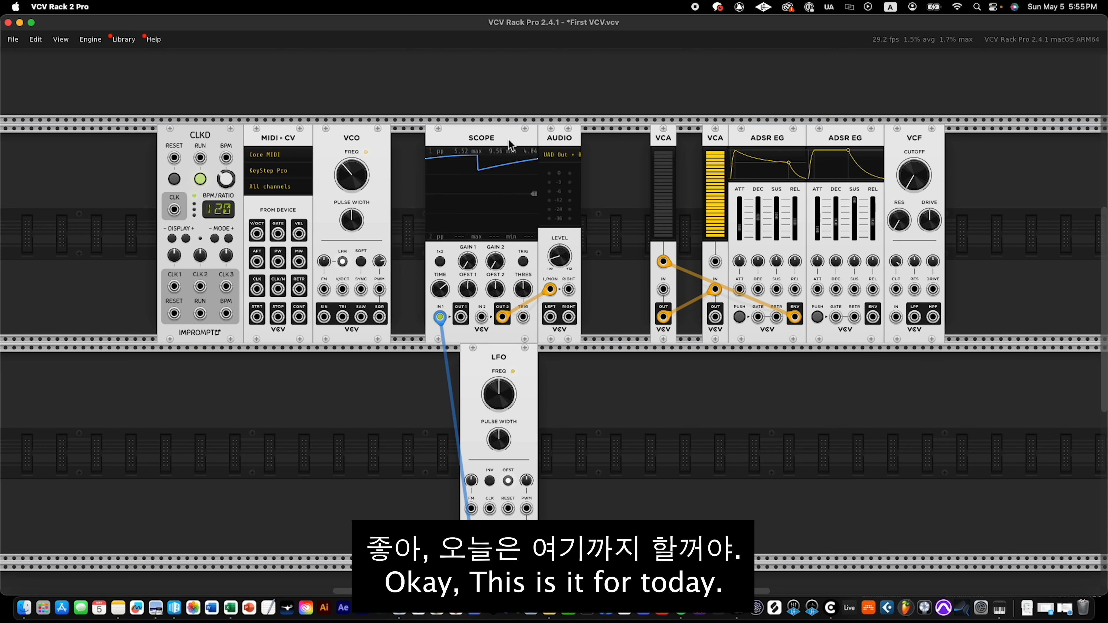